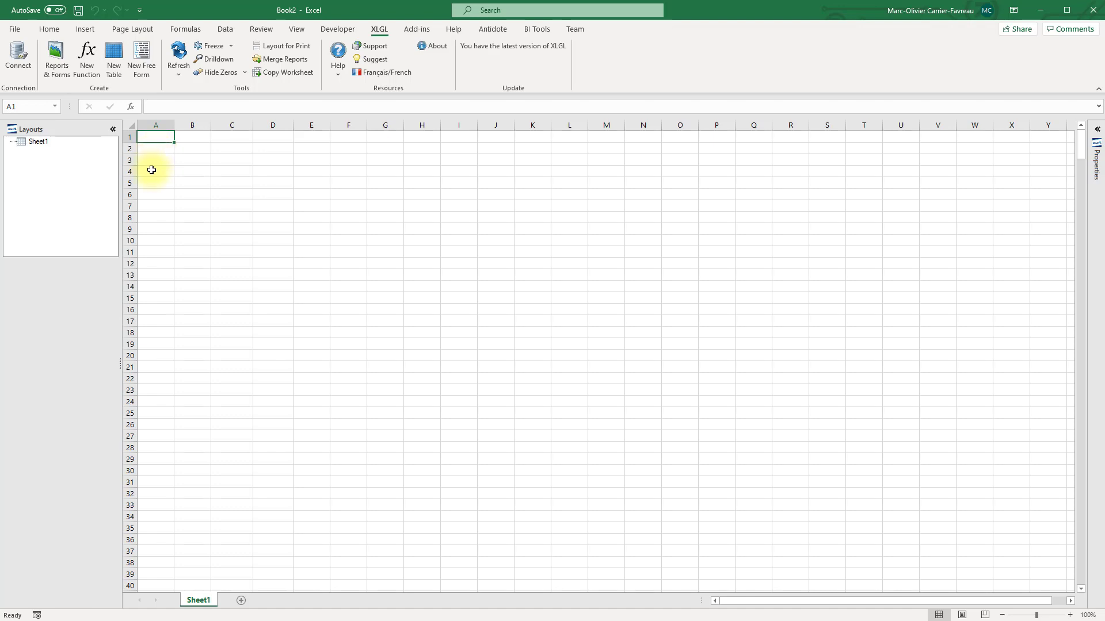
Step: Create a new XLGL Custom Query table at cell A4 and open its Query Builder
left_click(153, 171)
left_click(117, 58)
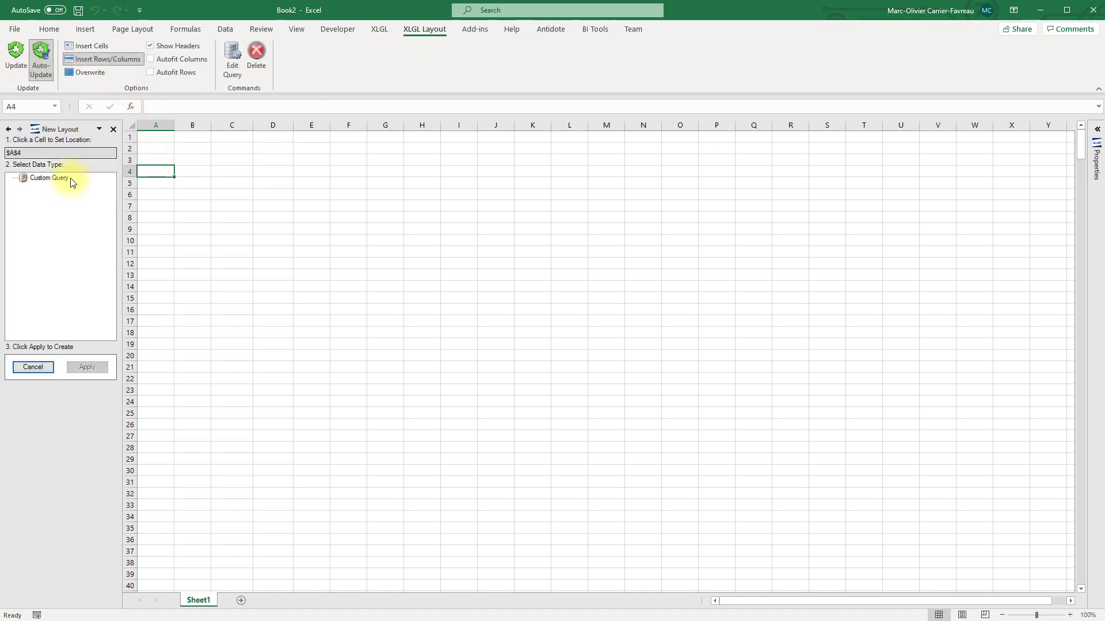
left_click(63, 179)
left_click(100, 367)
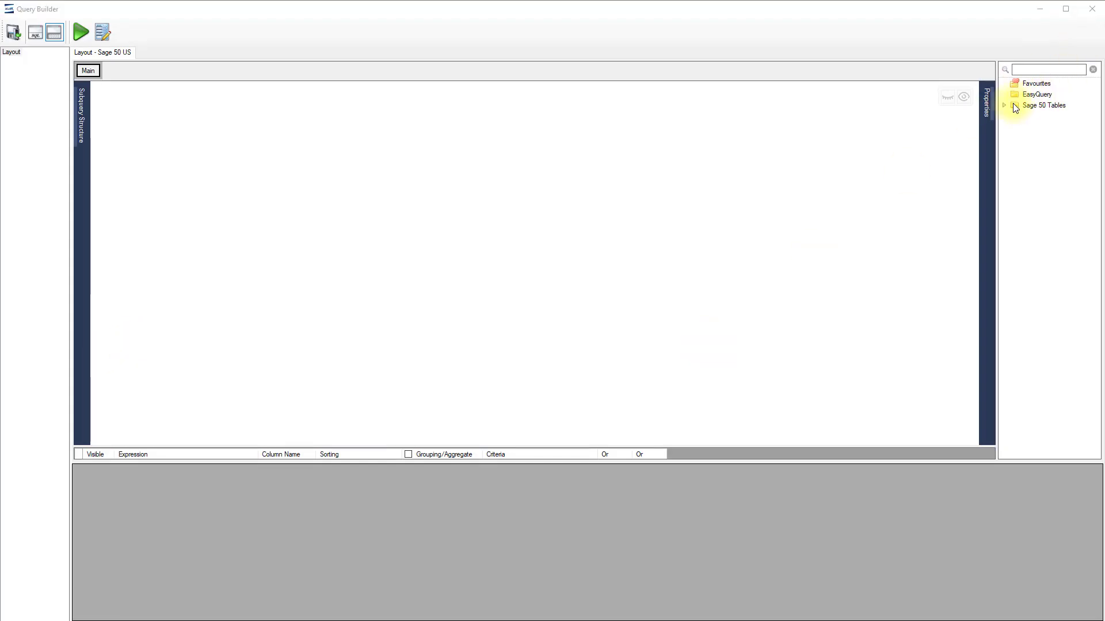
Step: Add the JrnlHdr table from Sage 50 Tables to the canvas and enlarge its field list
double_click(1014, 105)
scroll(1053, 259, "down", 10)
left_click_drag(1041, 323, 201, 149)
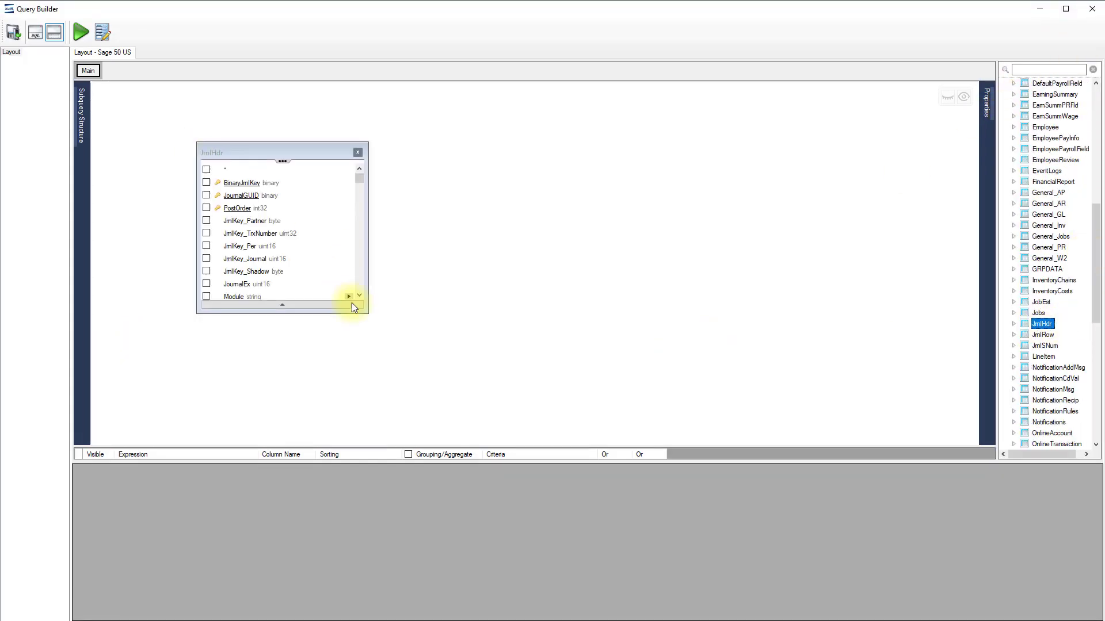
left_click_drag(353, 303, 375, 414)
Step: Include PostOrder, Module, TransactionDate and Reference, then run the query to preview rows
left_click(207, 208)
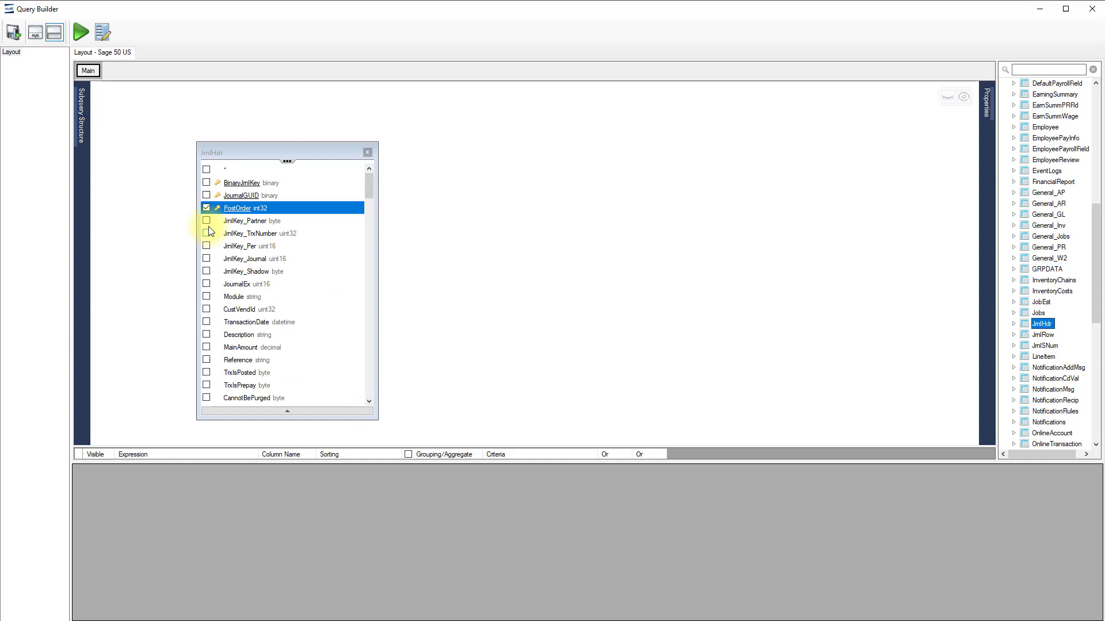
left_click(206, 297)
left_click(207, 323)
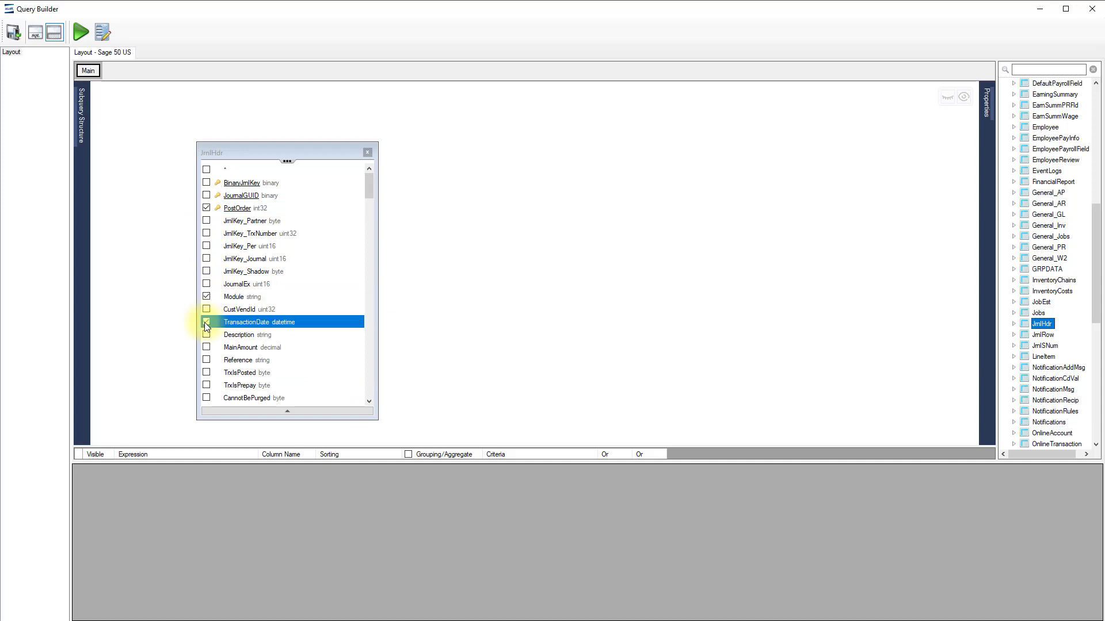
left_click(206, 359)
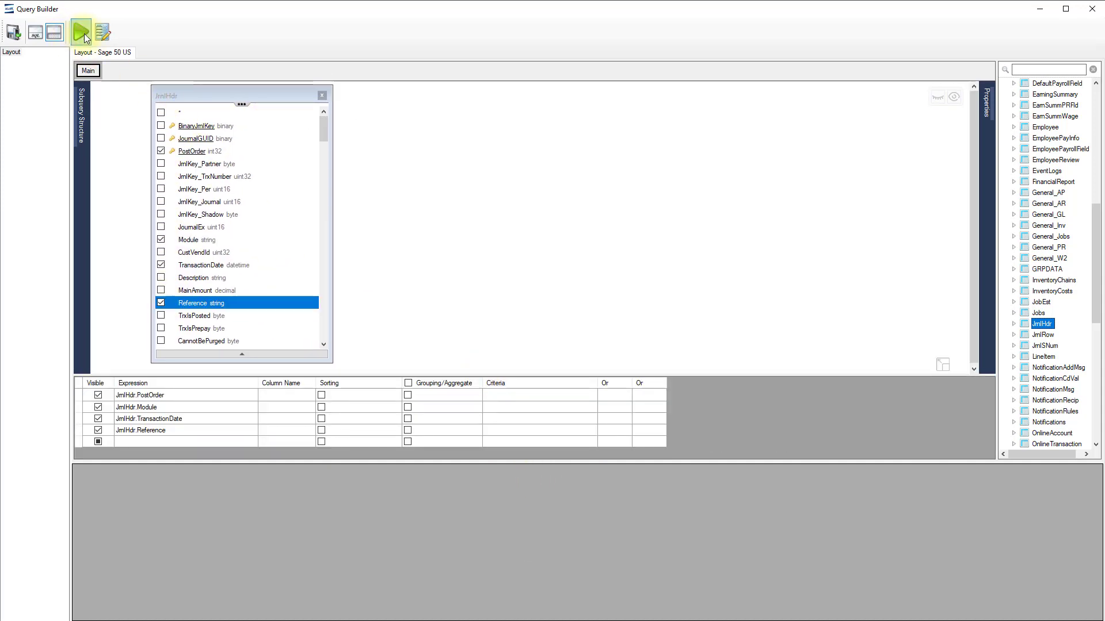
left_click(83, 35)
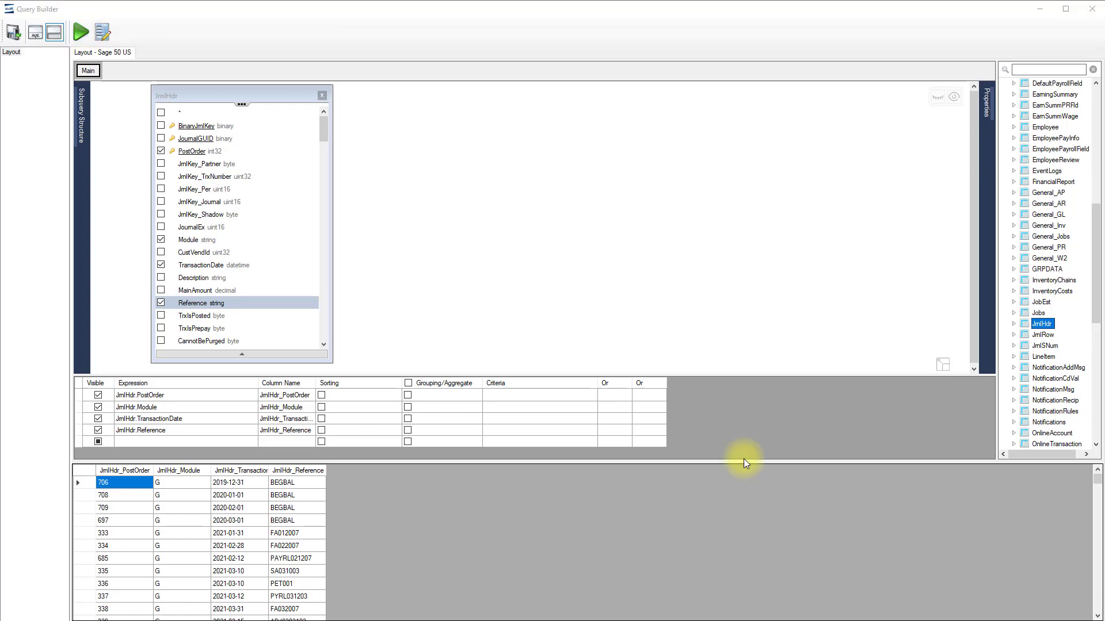
Step: Change the Module expression to if(JrnlHdr.Module = 'G', 'GENERAL', 'OTHER') and rerun the query
type("if(")
key("End")
type("=")
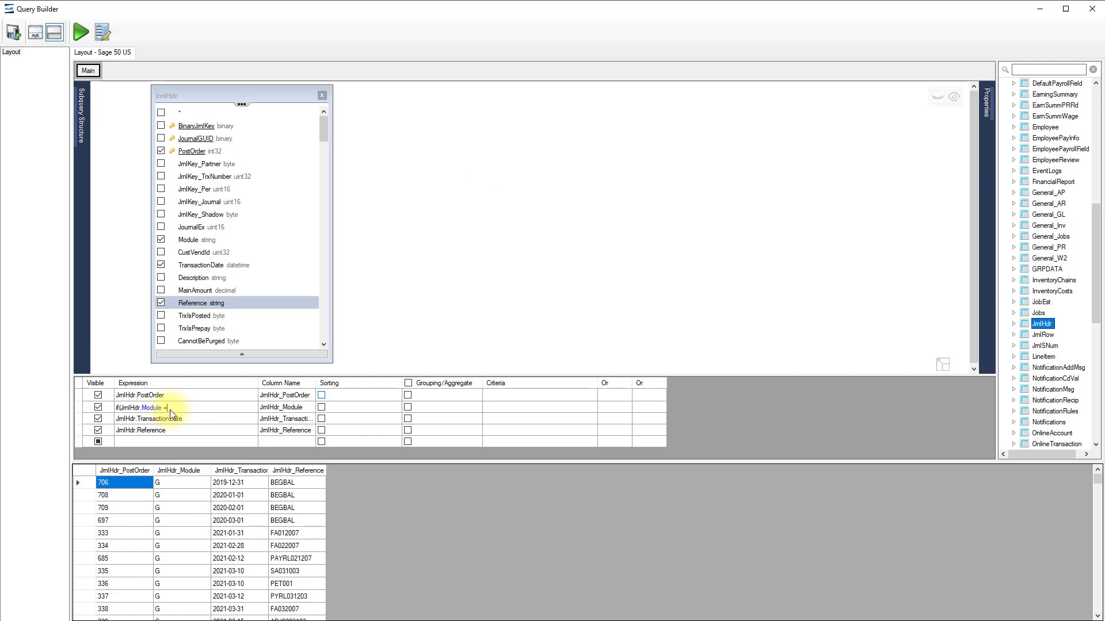
type(" 'G', 'GENERAL")
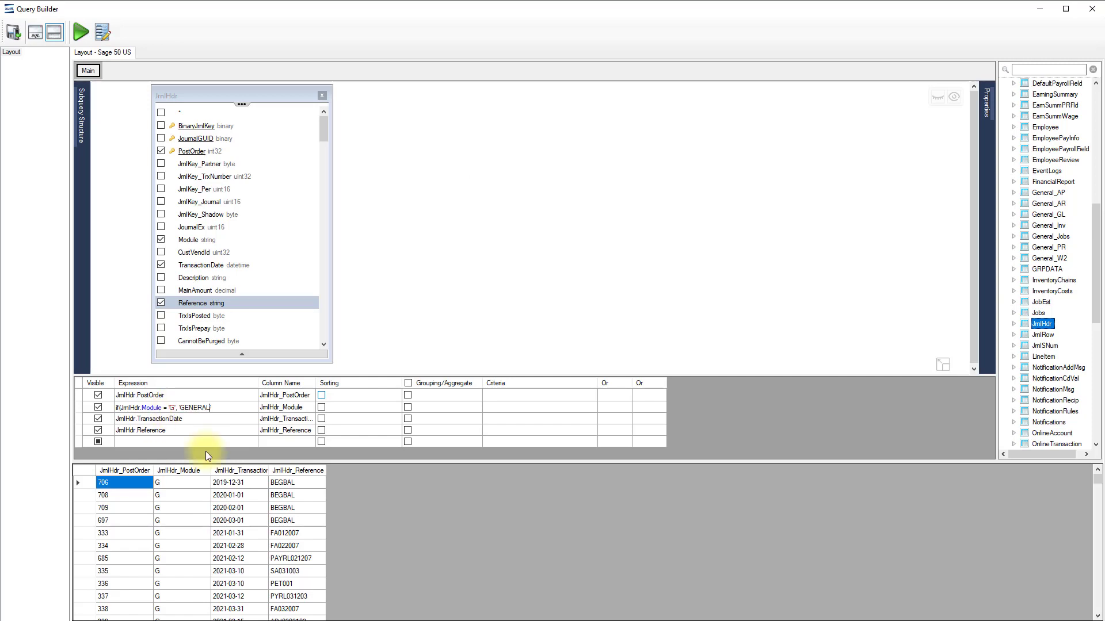
type("', ''OTHER')APIApplicationAccess")
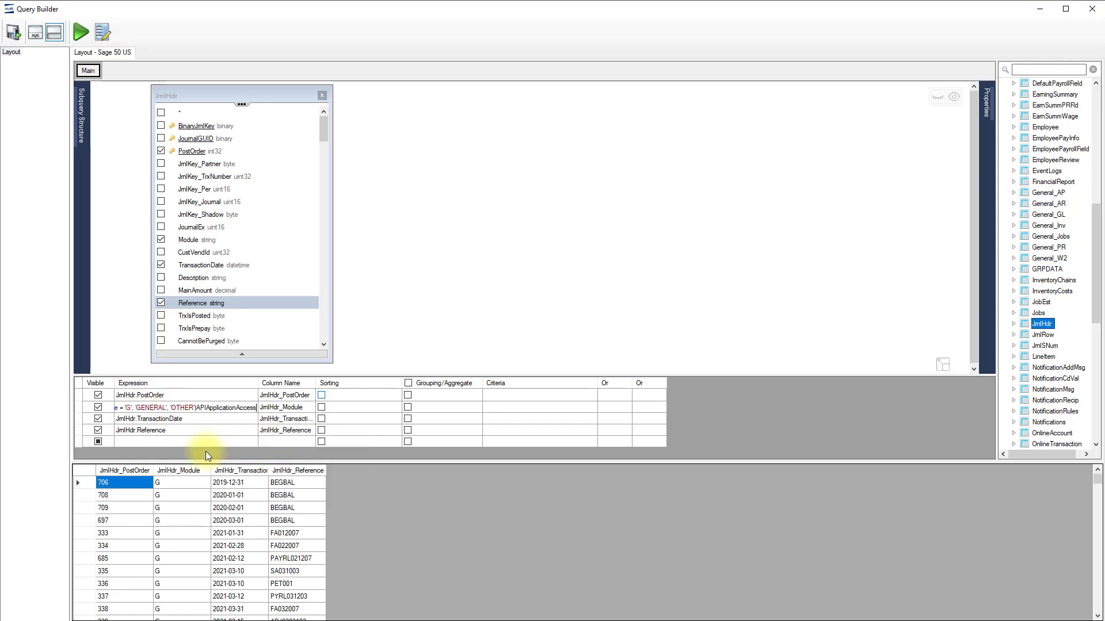
left_click(80, 34)
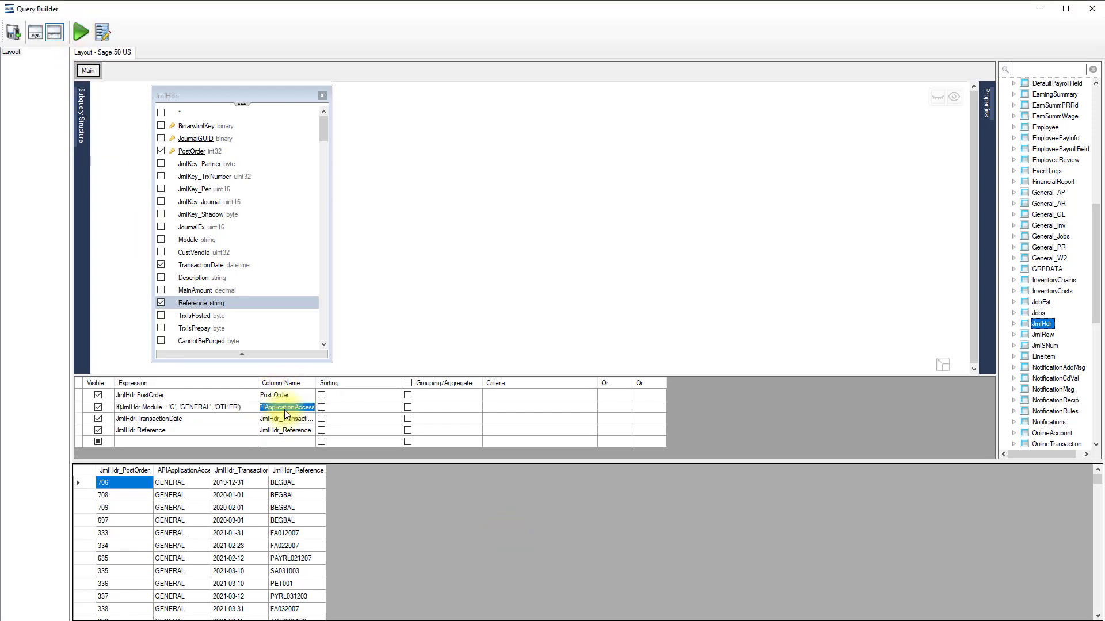
Step: Rename the output columns to Module, Transaction date and Reference
type("MOd")
key("BackSpace")
key("BackSpace")
type("odule")
key("Return")
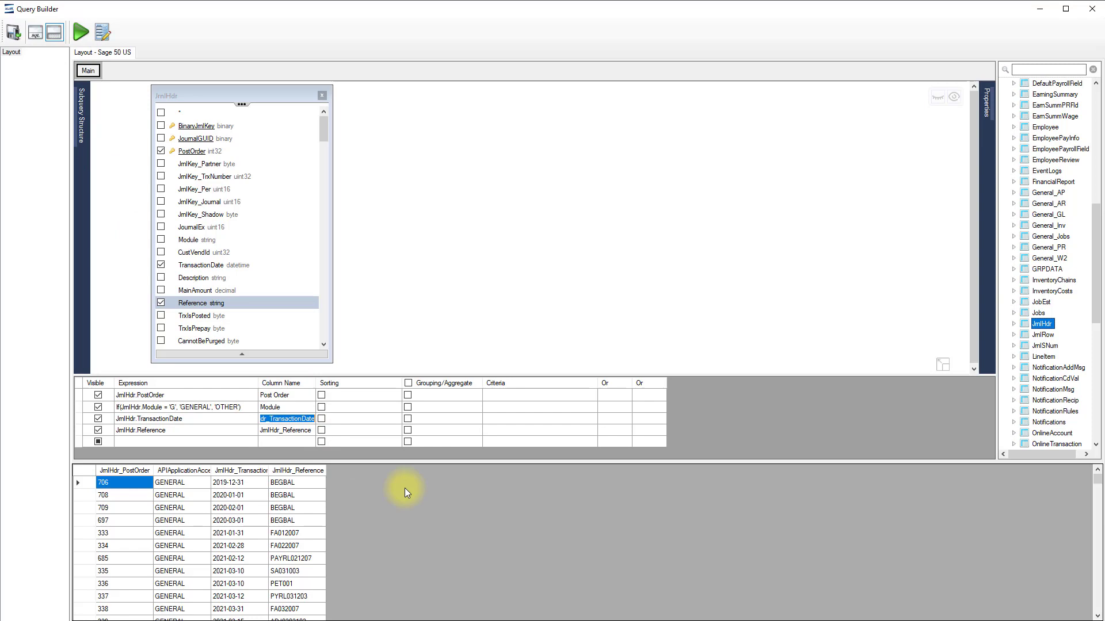
type("Transaction date")
key("Return")
type("Reference")
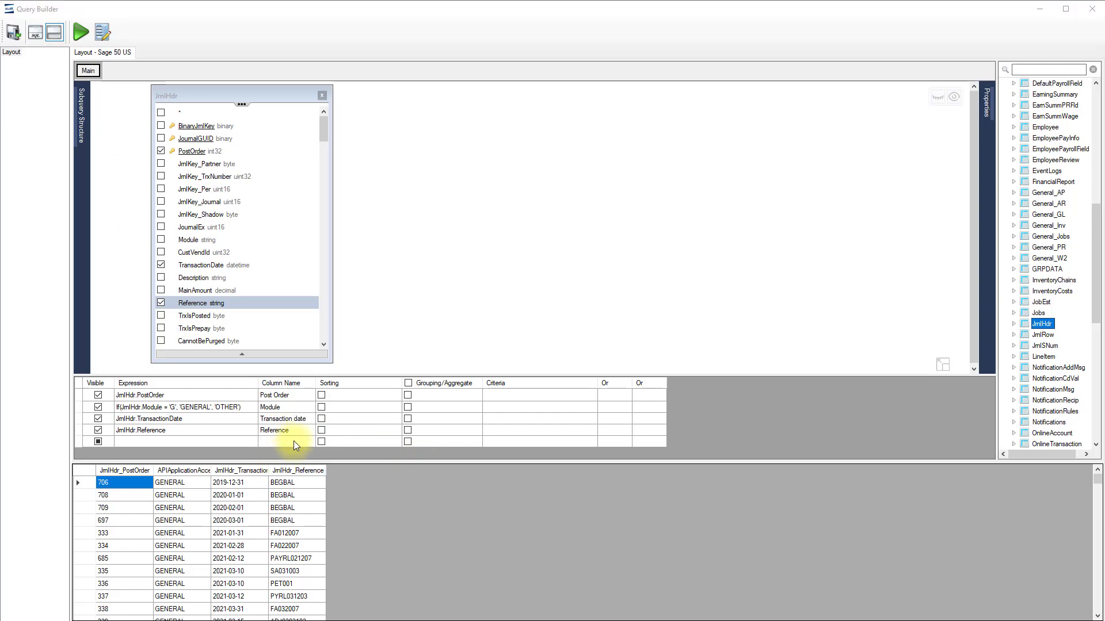
Step: Sort by Transaction date first, then Post Order, and rerun the query
left_click(322, 395)
left_click(323, 420)
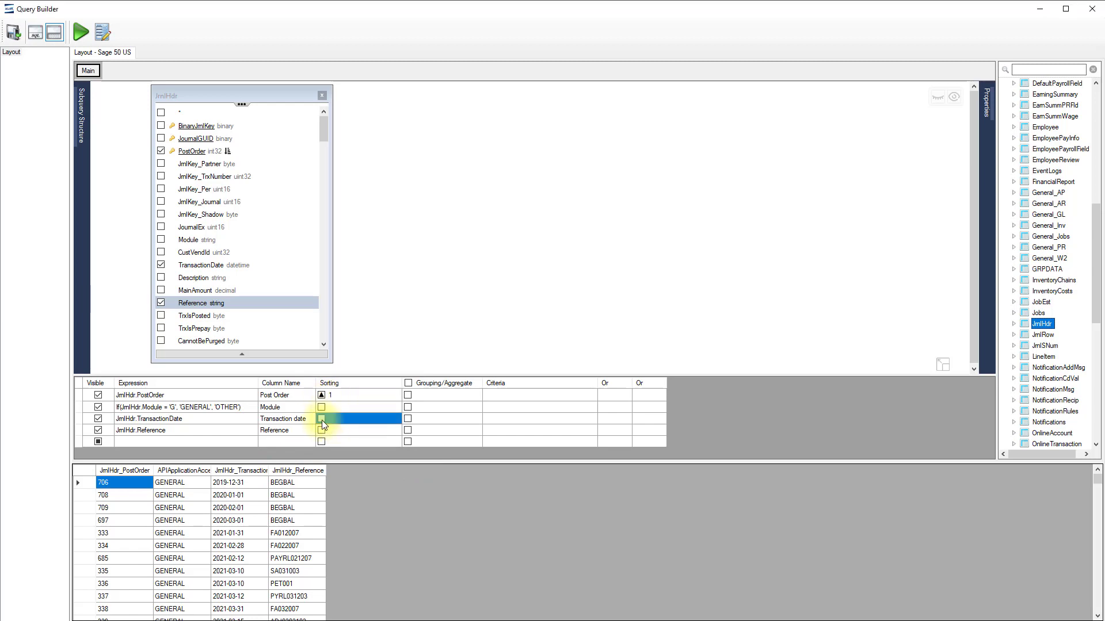
left_click(337, 419)
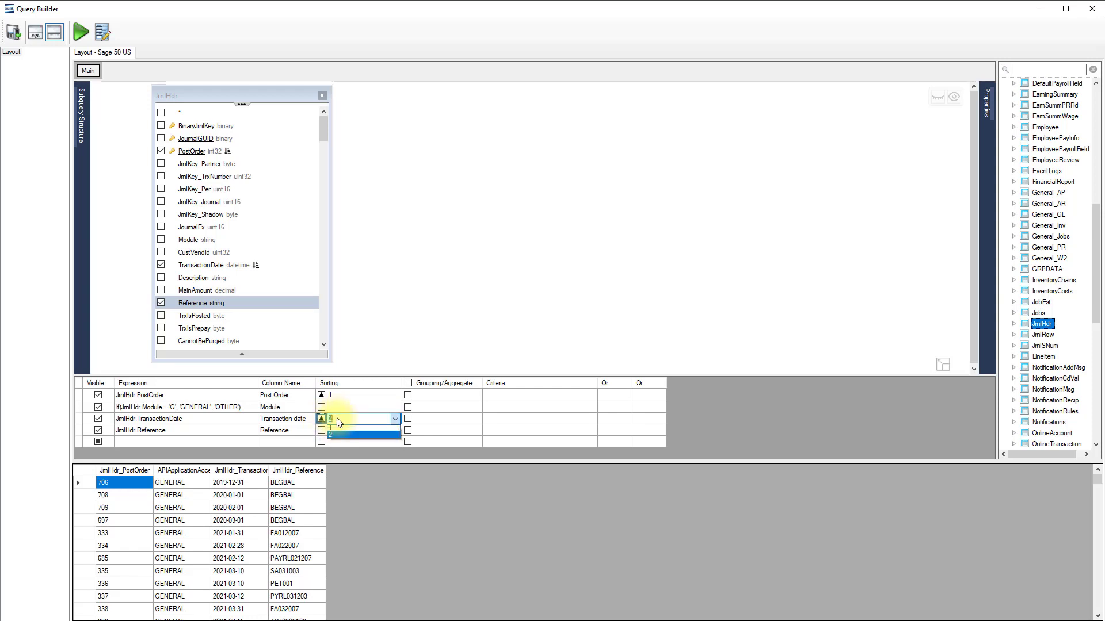
left_click(344, 430)
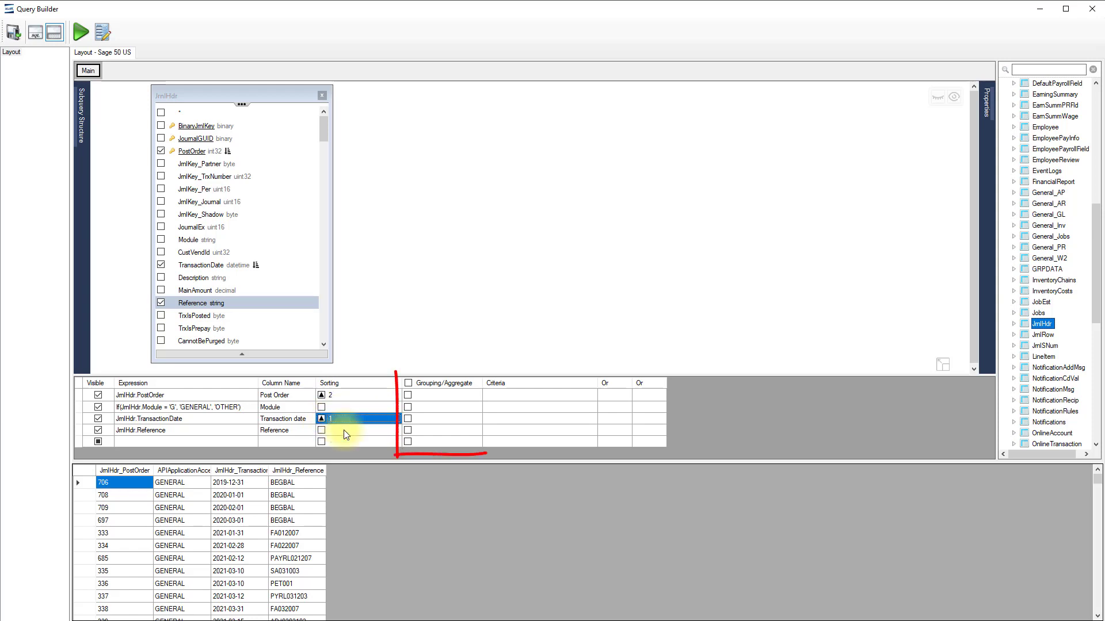
left_click(80, 32)
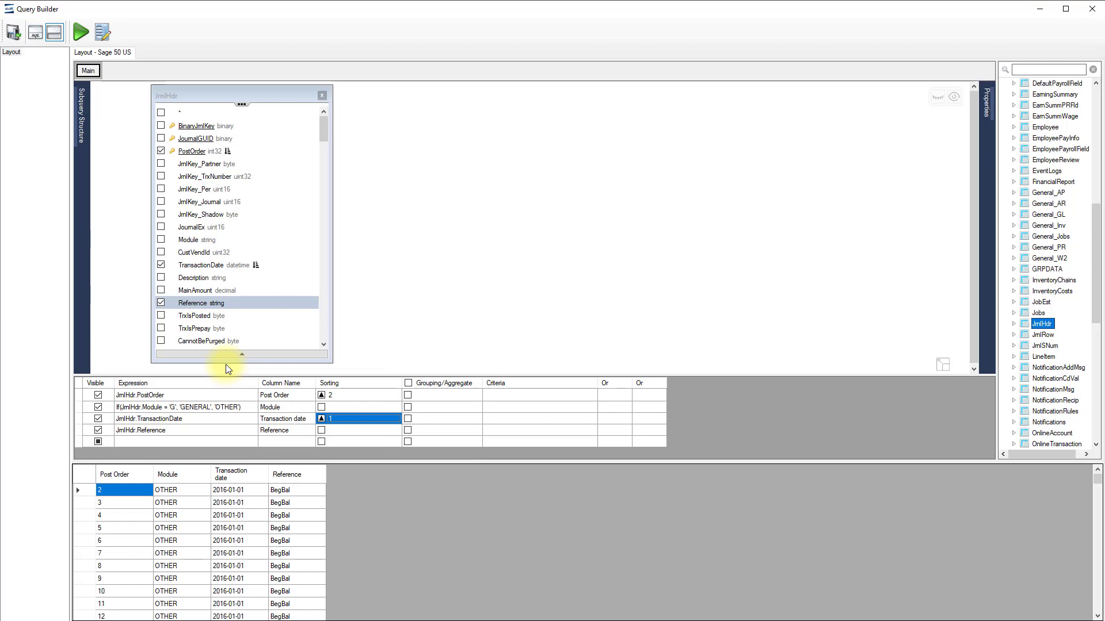
Step: Add the JrnlRow table and join it to JrnlHdr on PostOrder
left_click_drag(1042, 335, 551, 118)
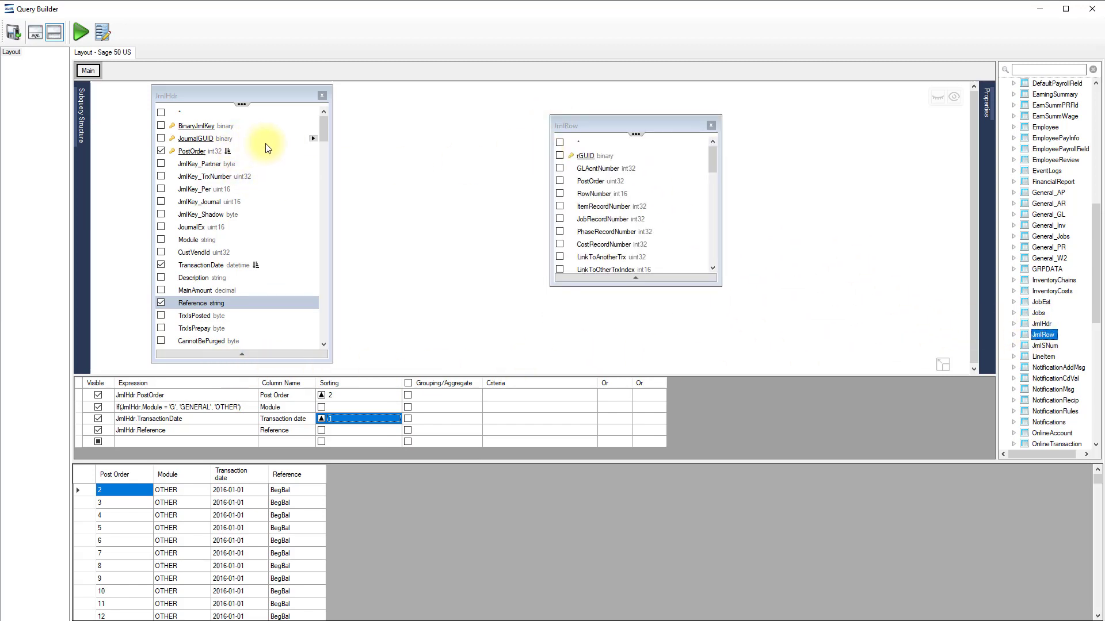
left_click_drag(266, 148, 579, 182)
left_click_drag(712, 154, 712, 186)
Step: Add Amount with grouping enabled, aggregated as Sum, and rerun the query
left_click(559, 218)
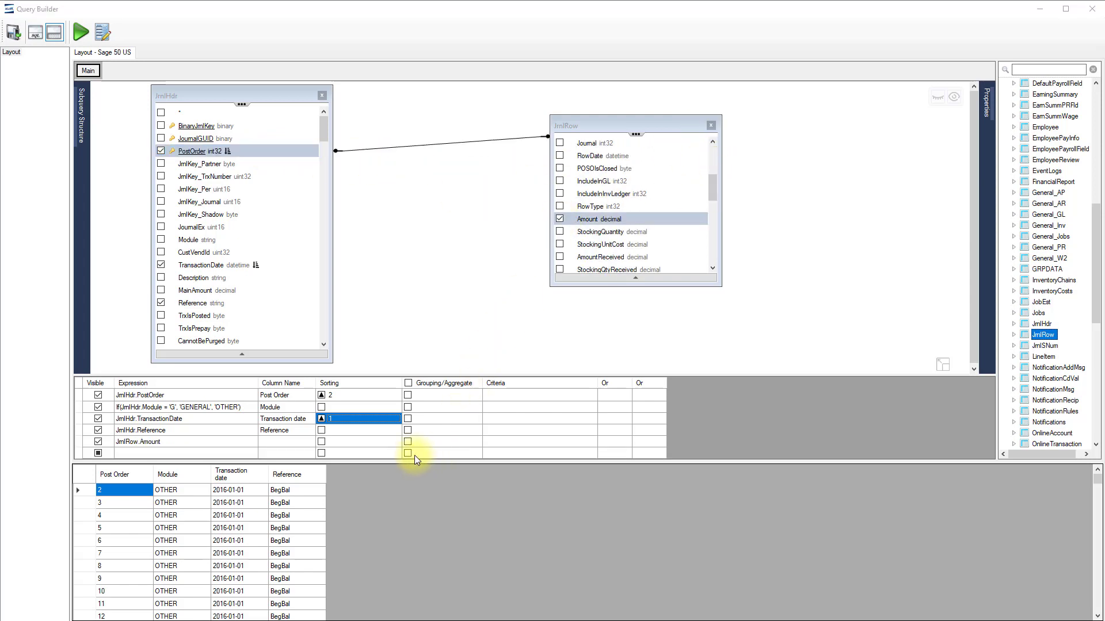
left_click(408, 442)
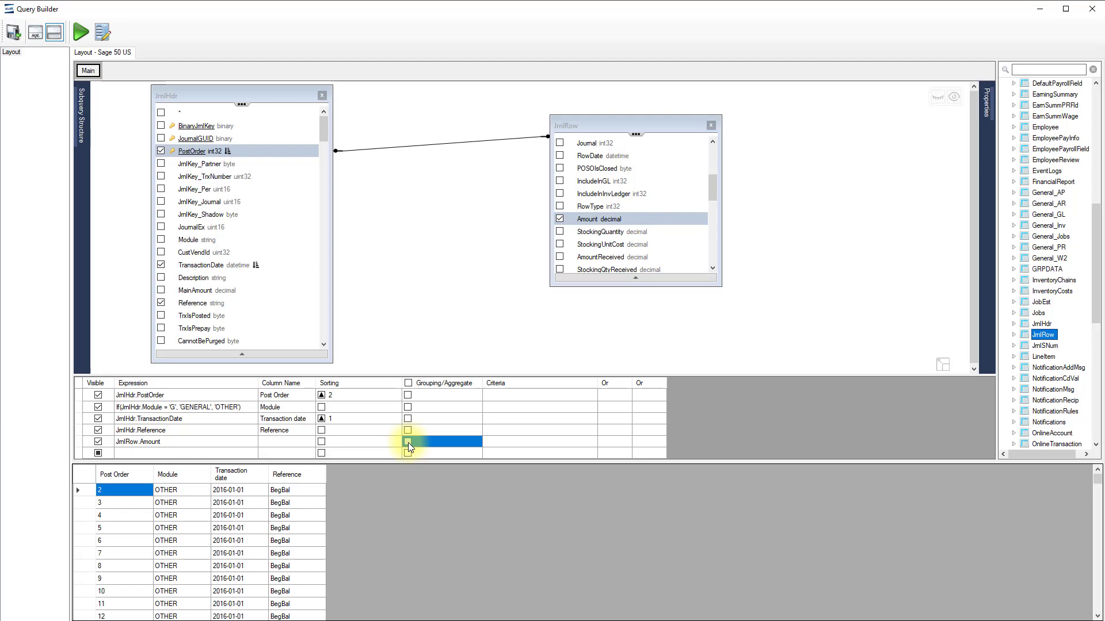
left_click(420, 441)
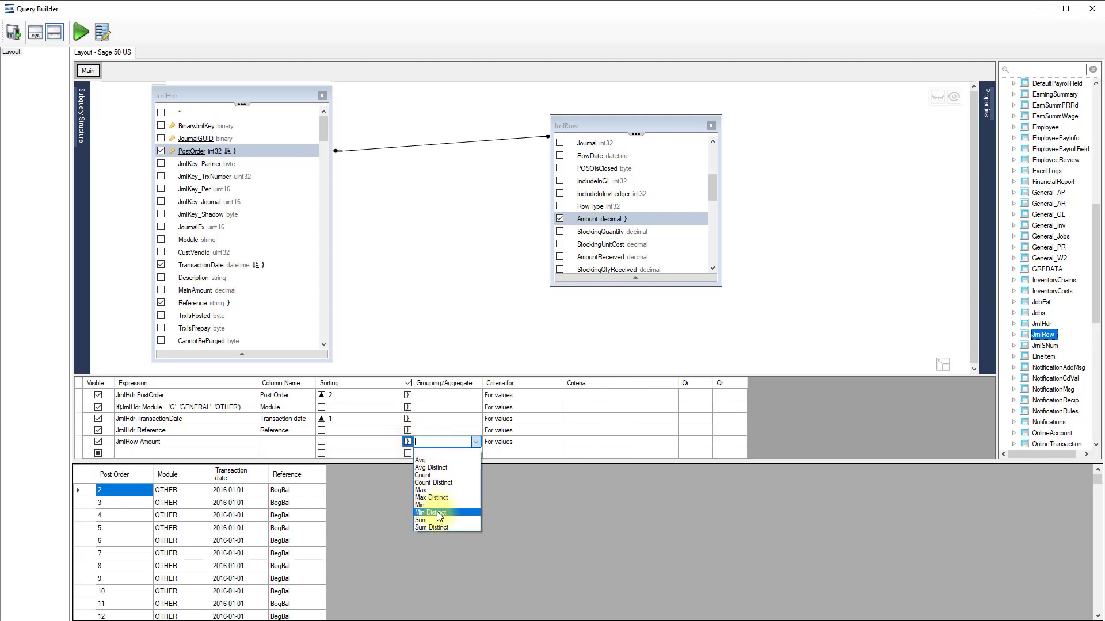
left_click(440, 520)
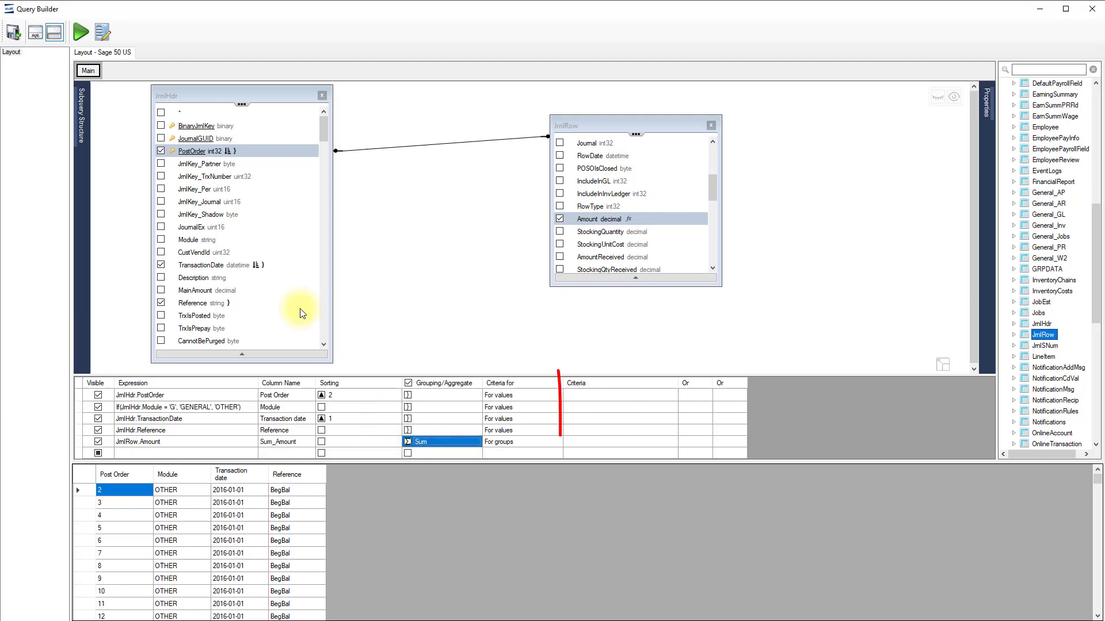
left_click(82, 41)
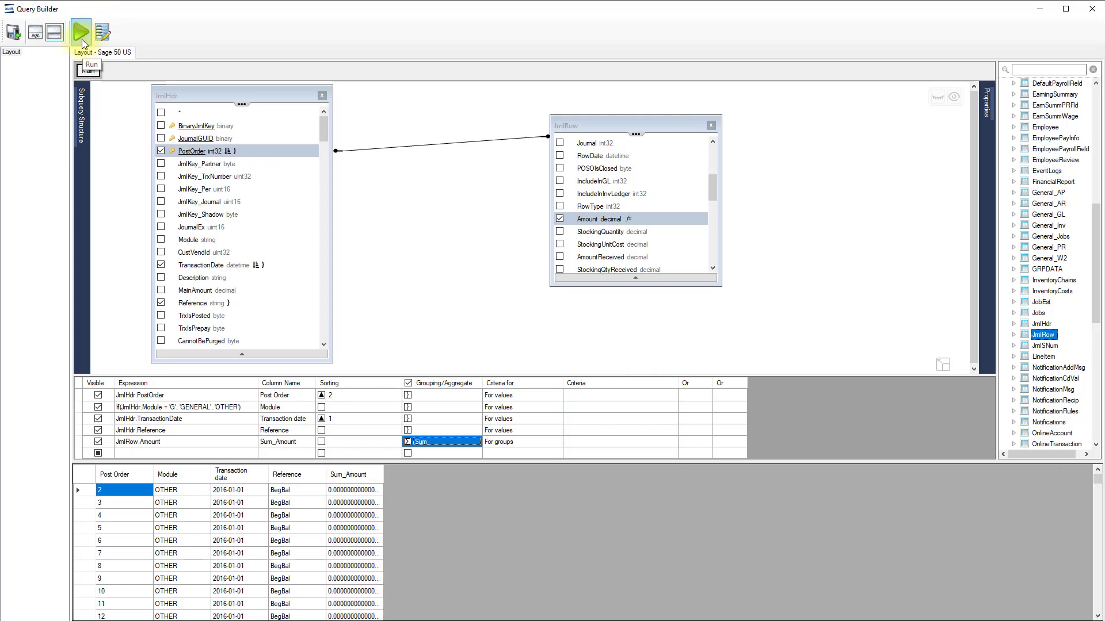
Step: Filter the Reference column with the criterion <> 'BegBal'
left_click(605, 435)
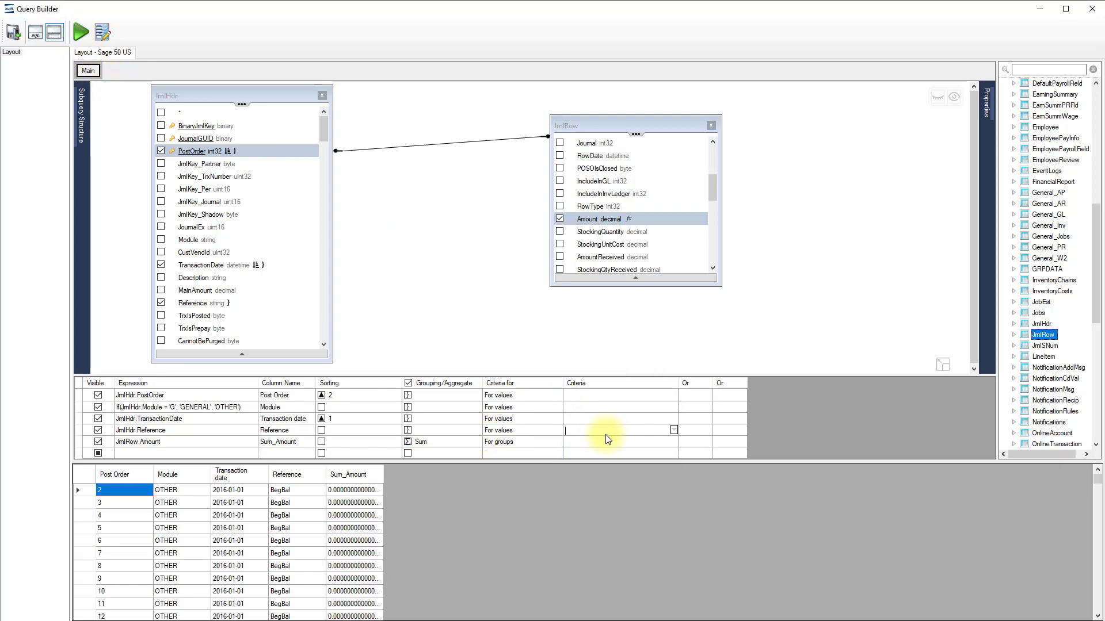
type("<> 'BegBal'")
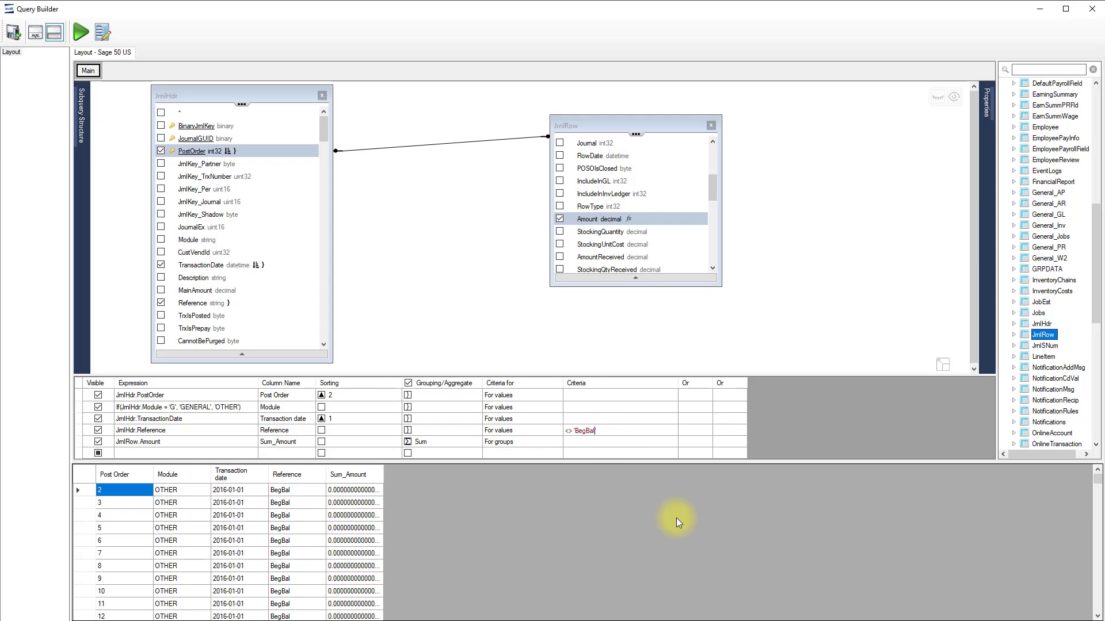
key("Return")
left_click(610, 416)
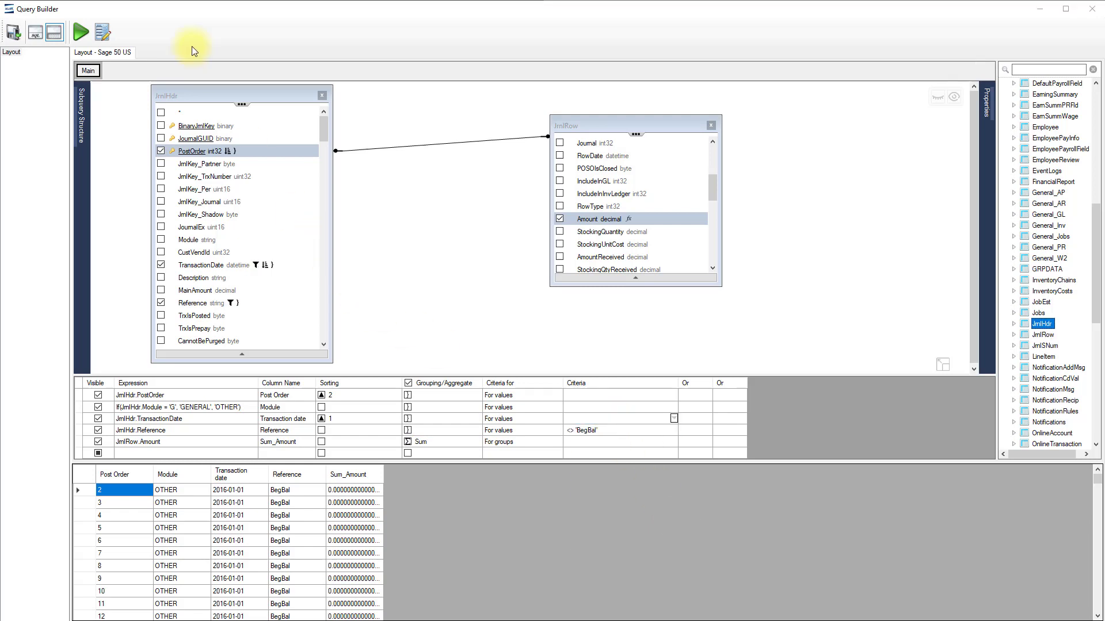
left_click(86, 37)
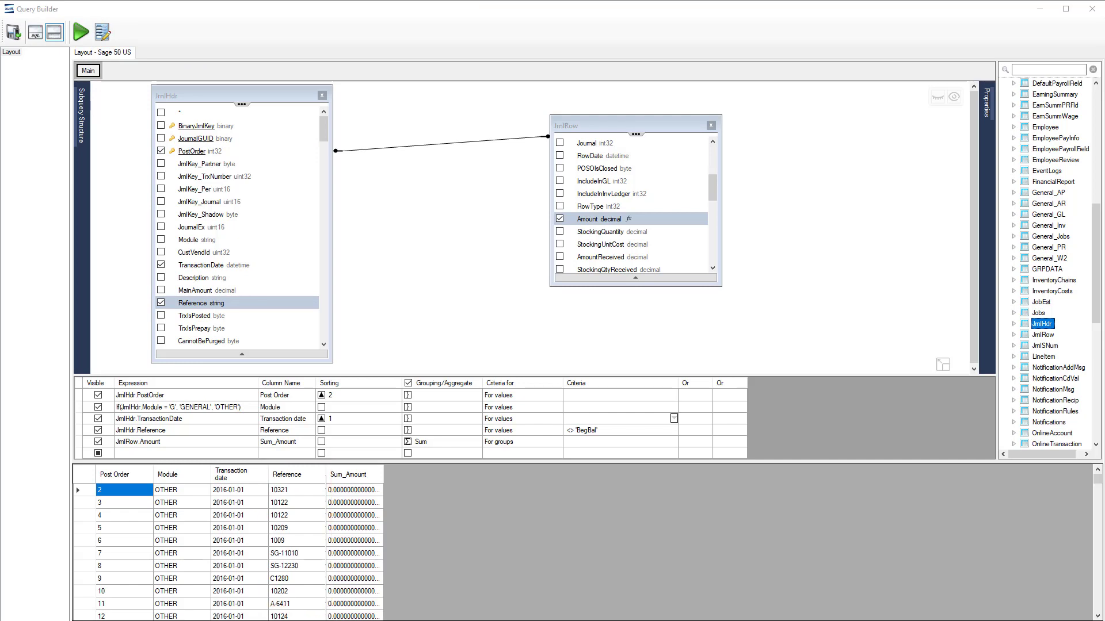
left_click(639, 454)
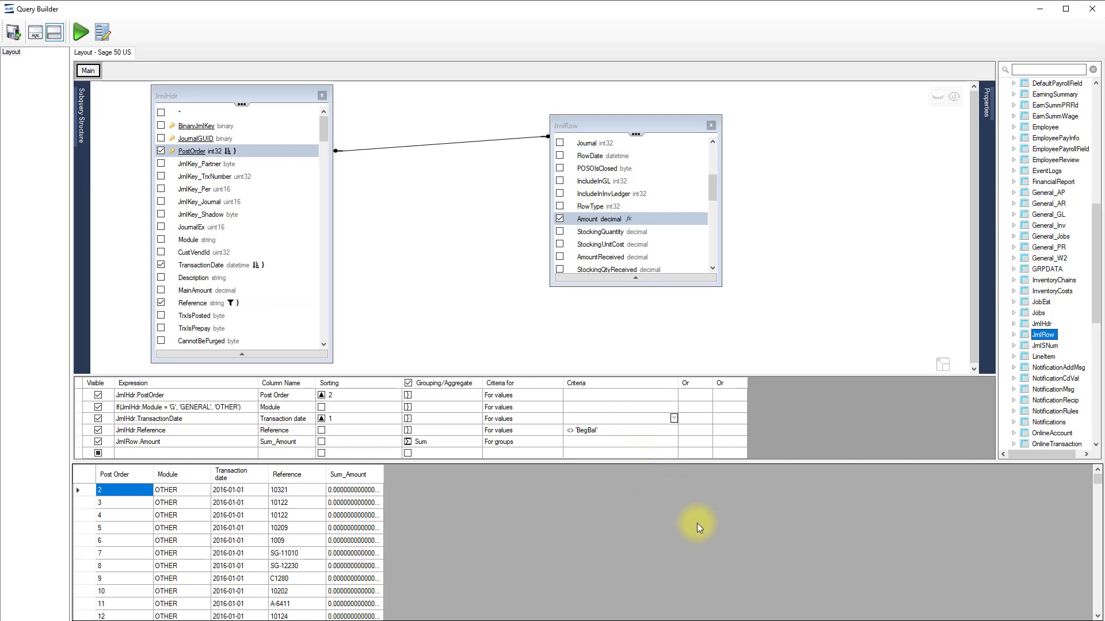
type("Betw")
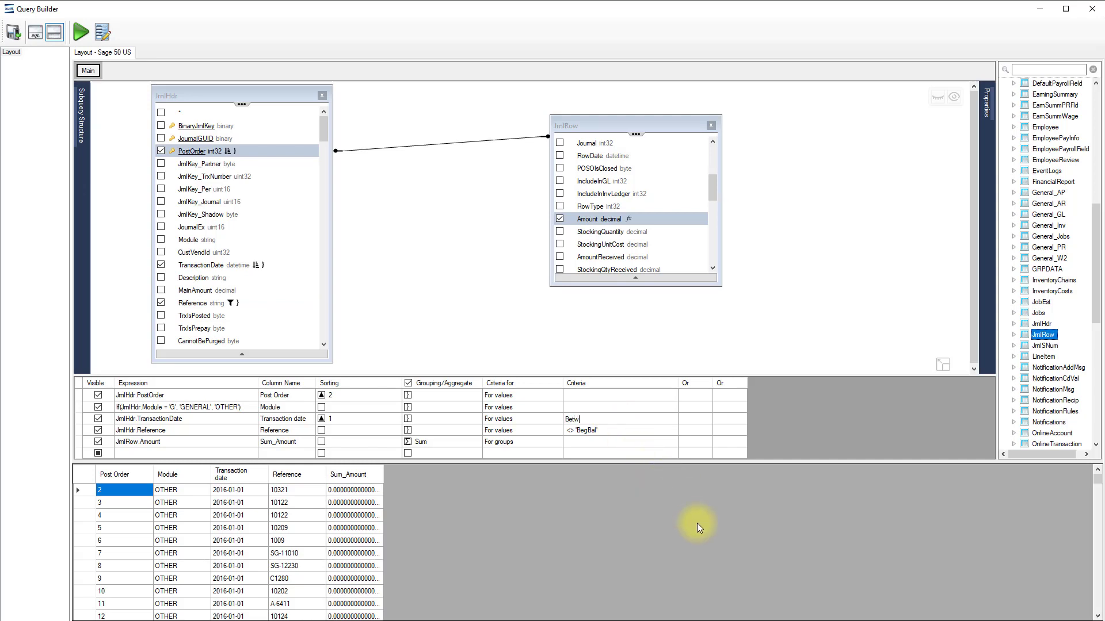
type("een @")
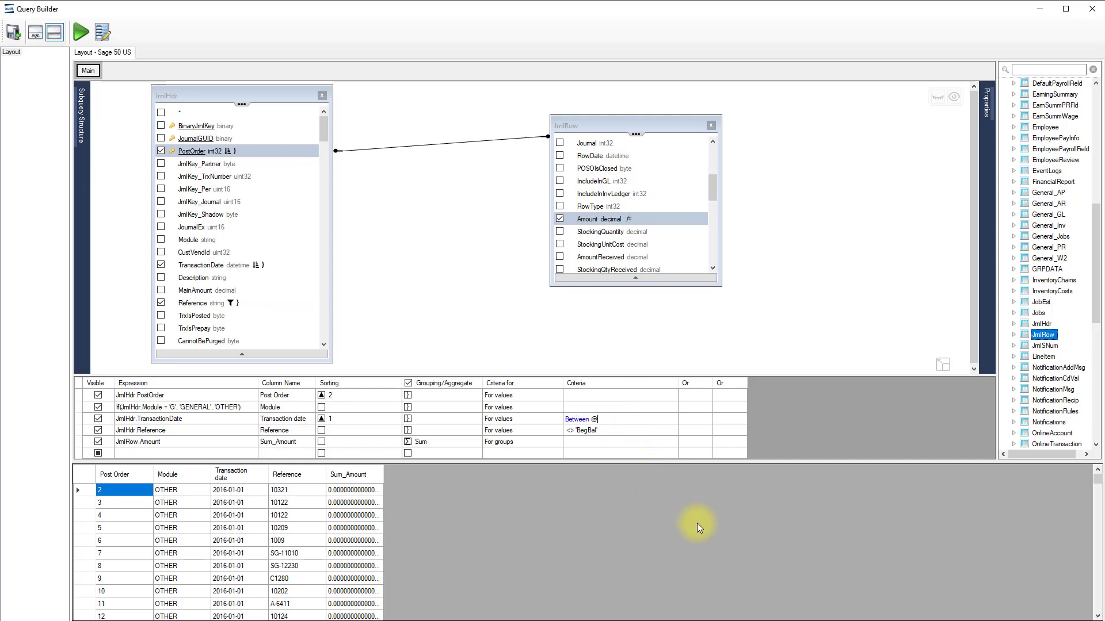
type("start and ")
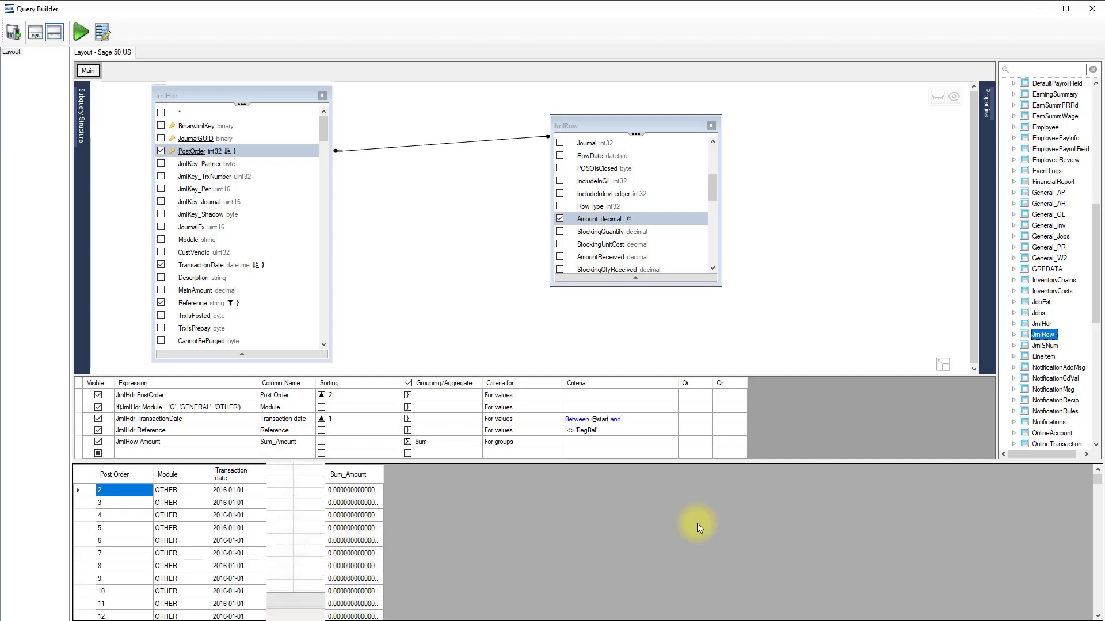
type("@eng")
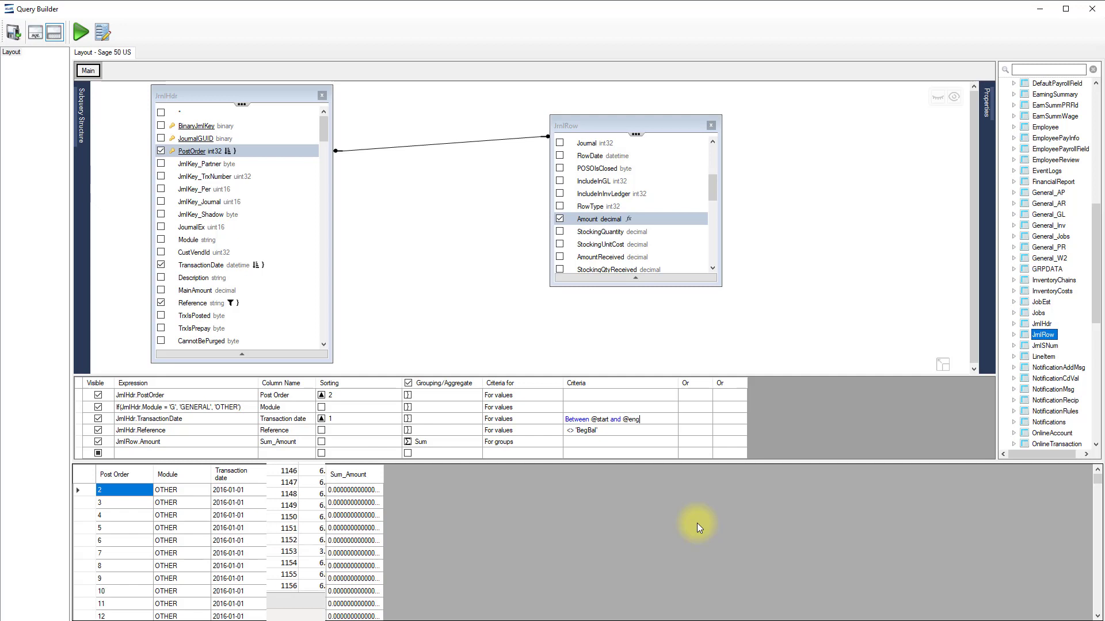
key("BackSpace")
type("d")
key("Return")
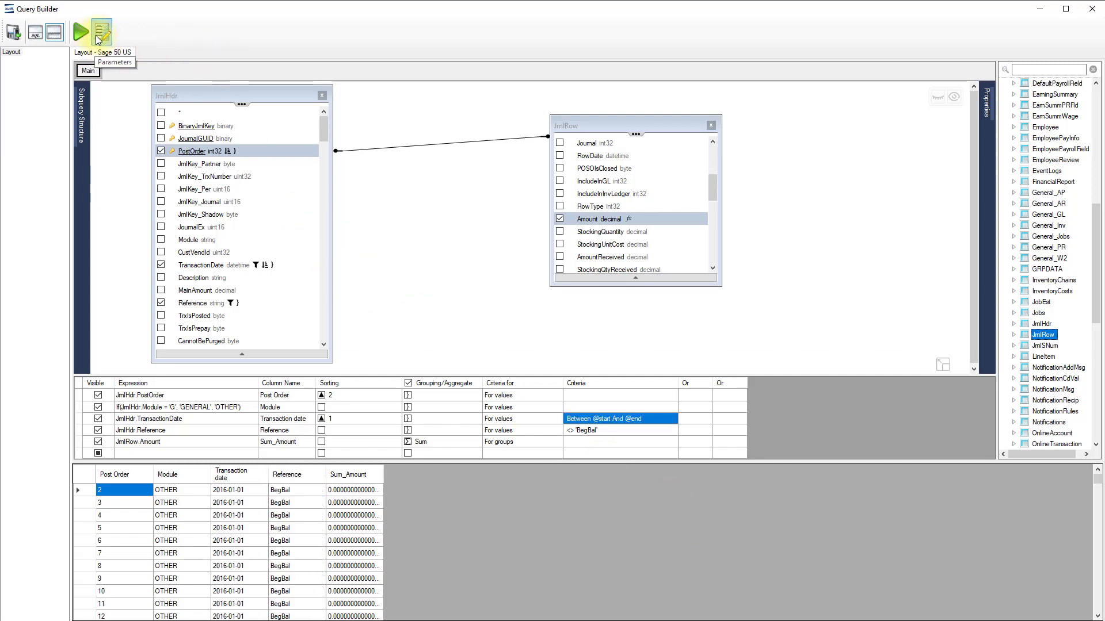
left_click(81, 31)
left_click(673, 299)
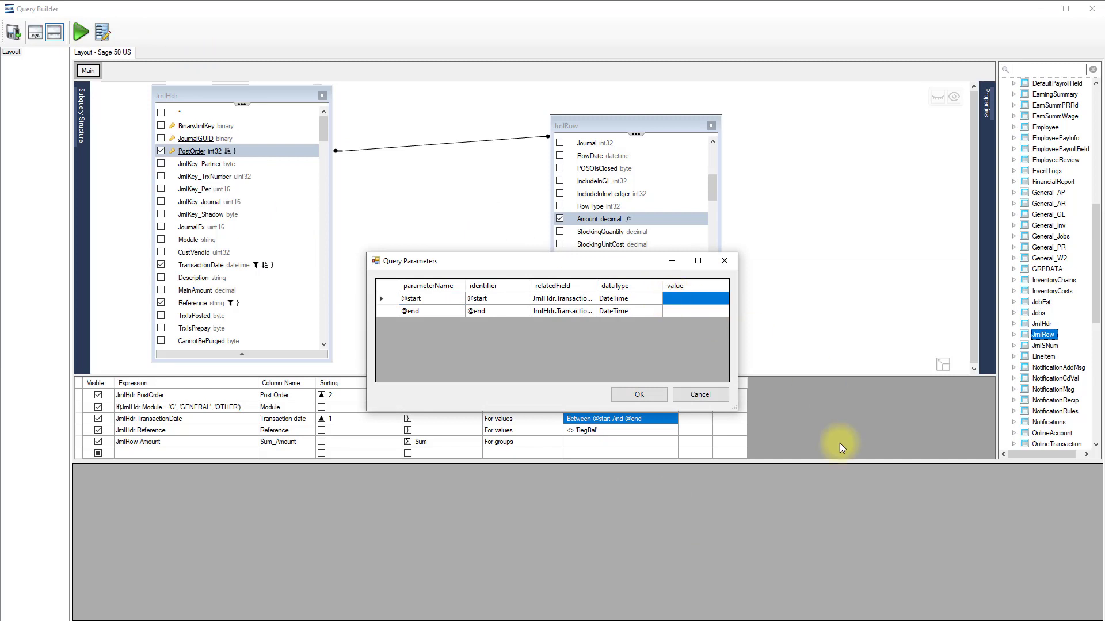
type("2021-01-01")
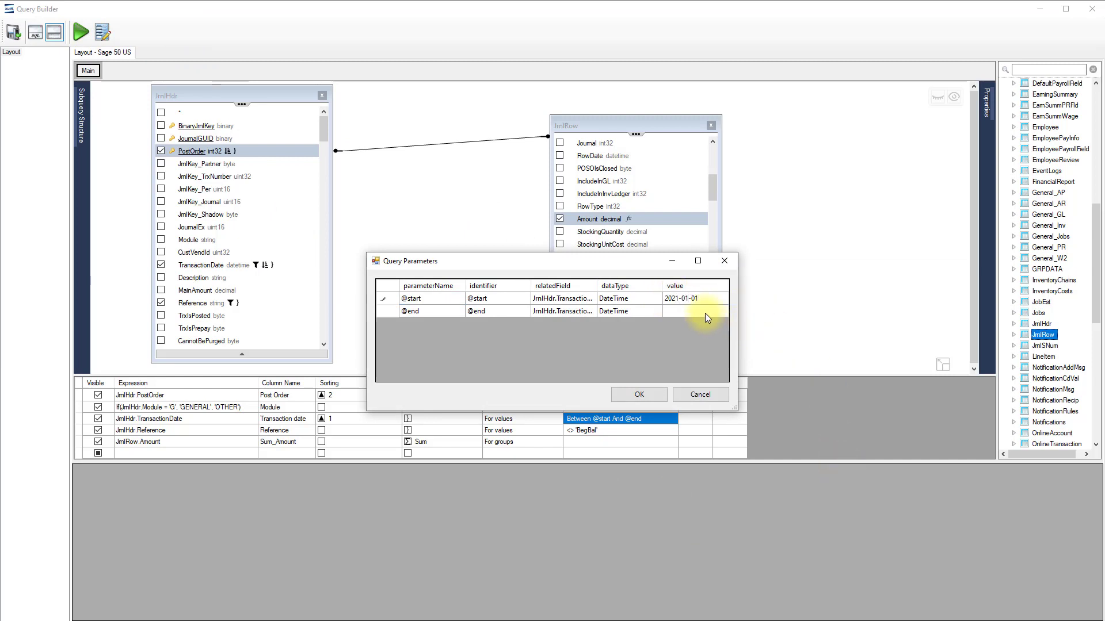
type("2021-06-30")
left_click(638, 394)
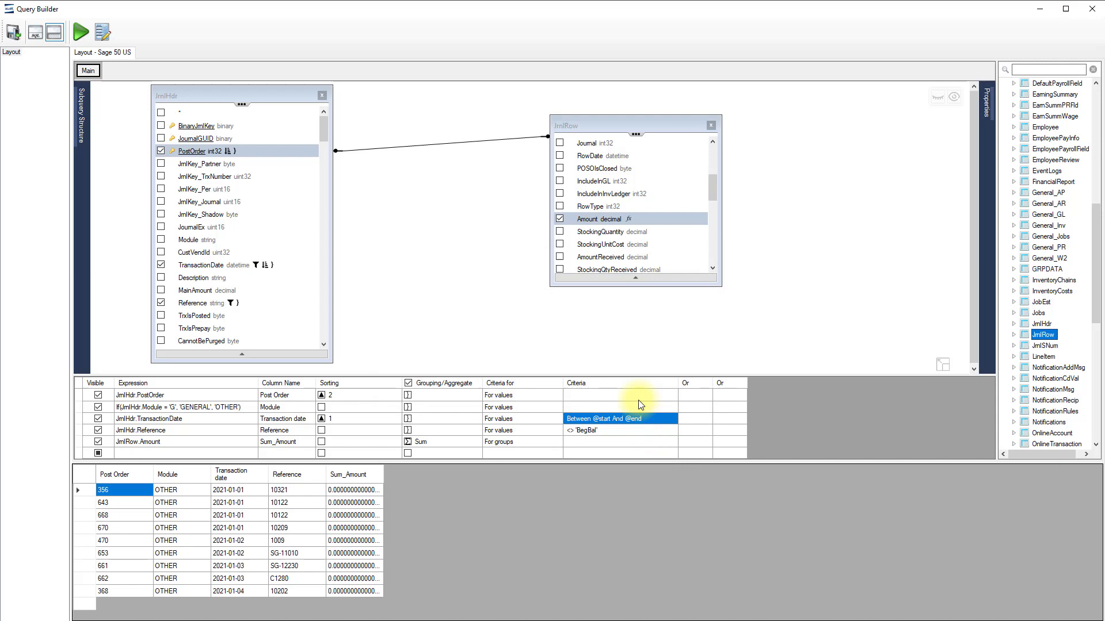
right_click(787, 213)
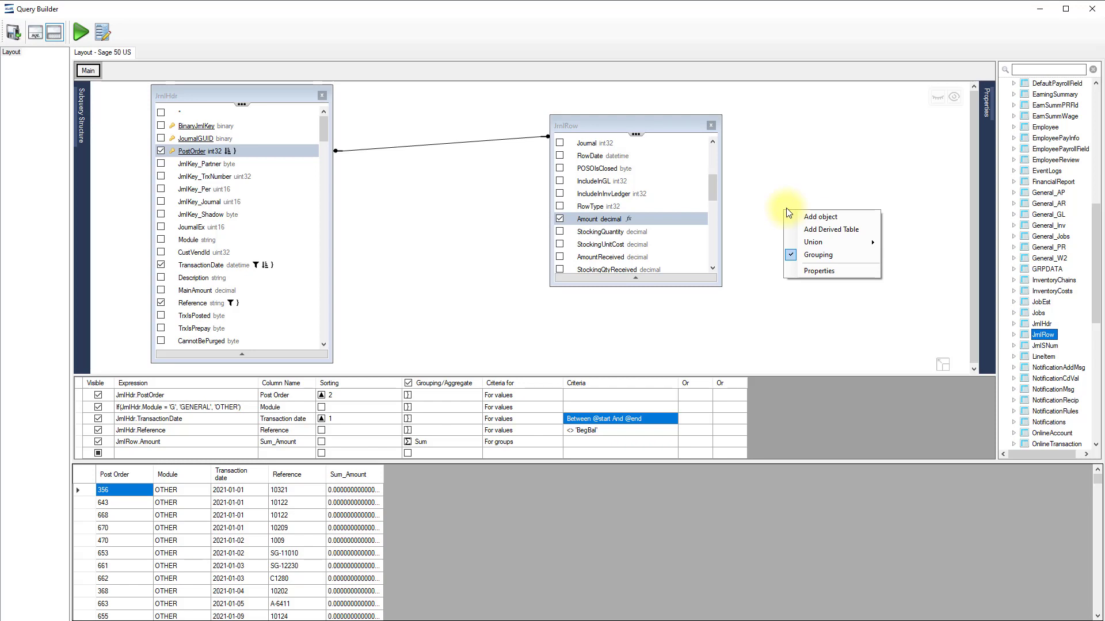
left_click(786, 208)
left_click(77, 128)
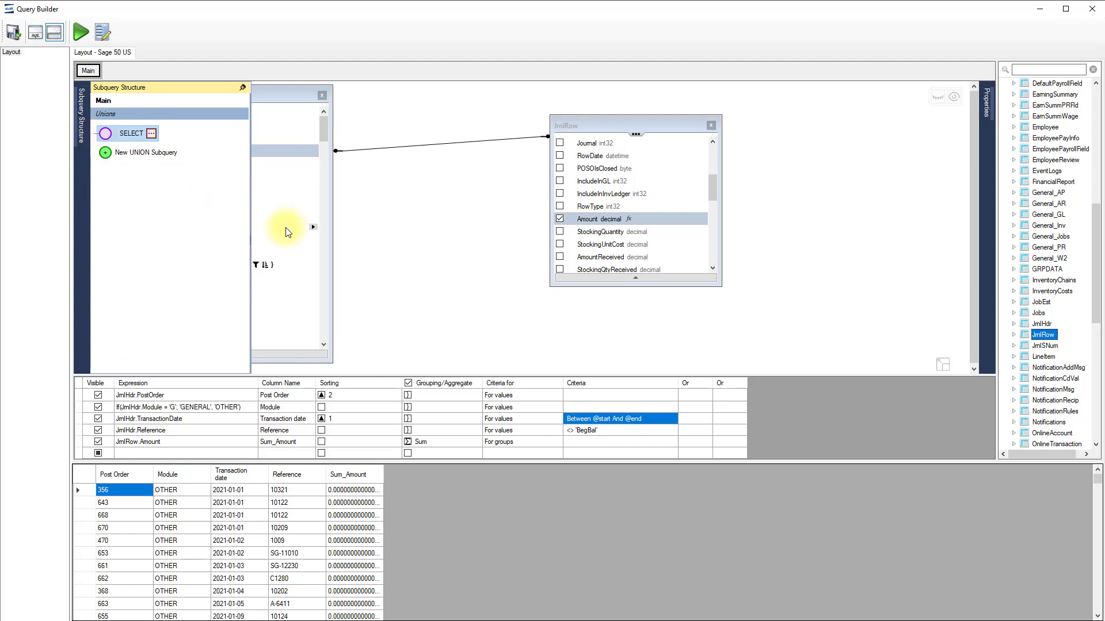
left_click(77, 130)
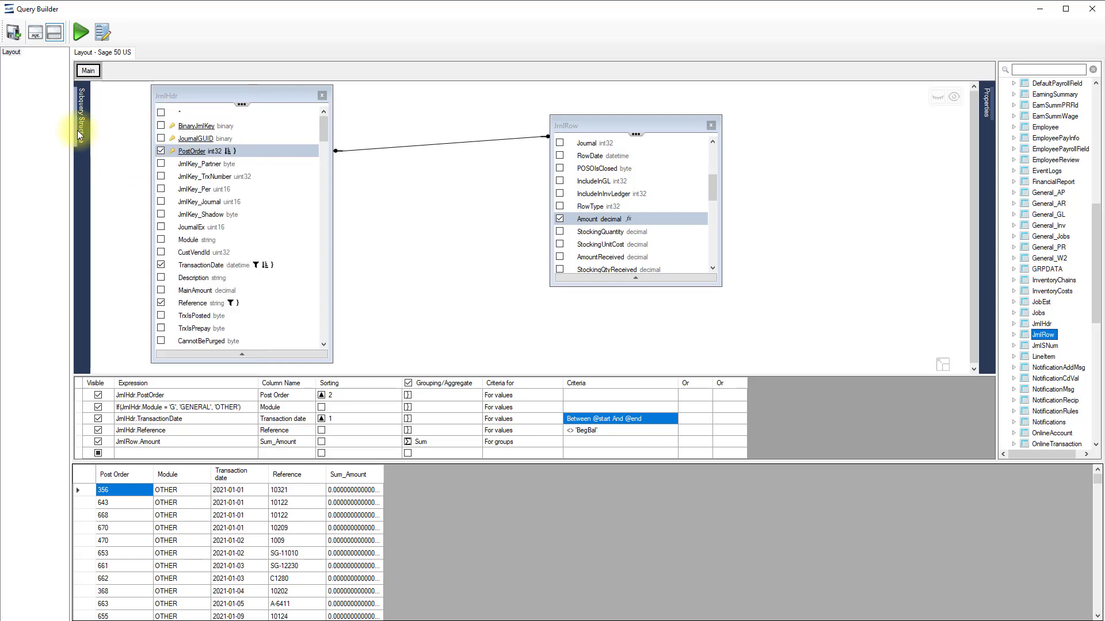
Step: View the generated SQL, then save the query to load results into A4:E458
left_click(35, 32)
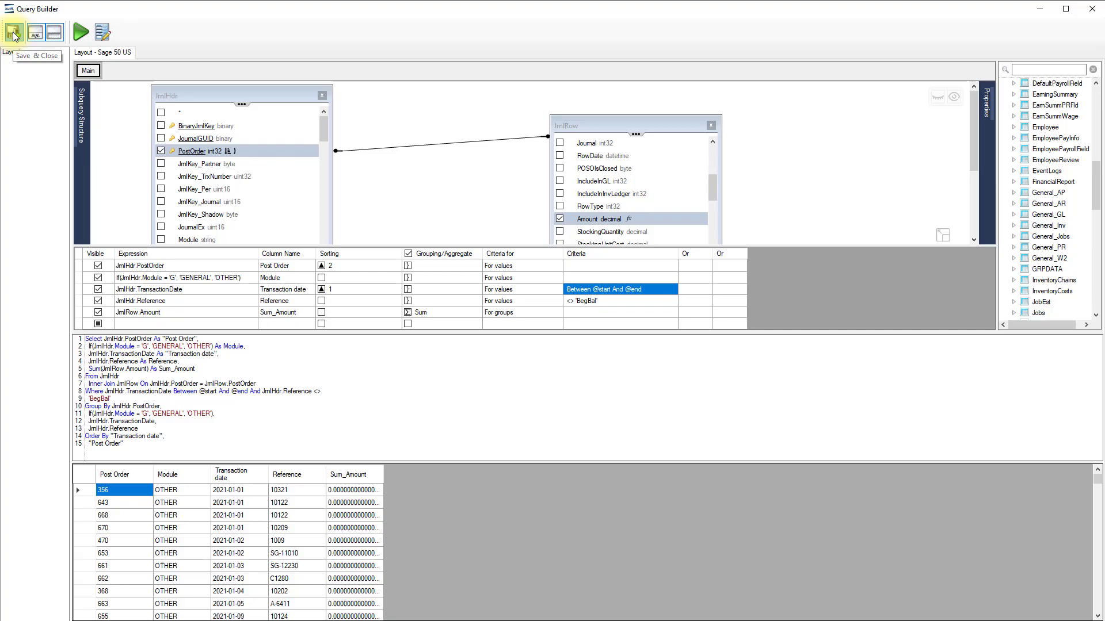
left_click(14, 33)
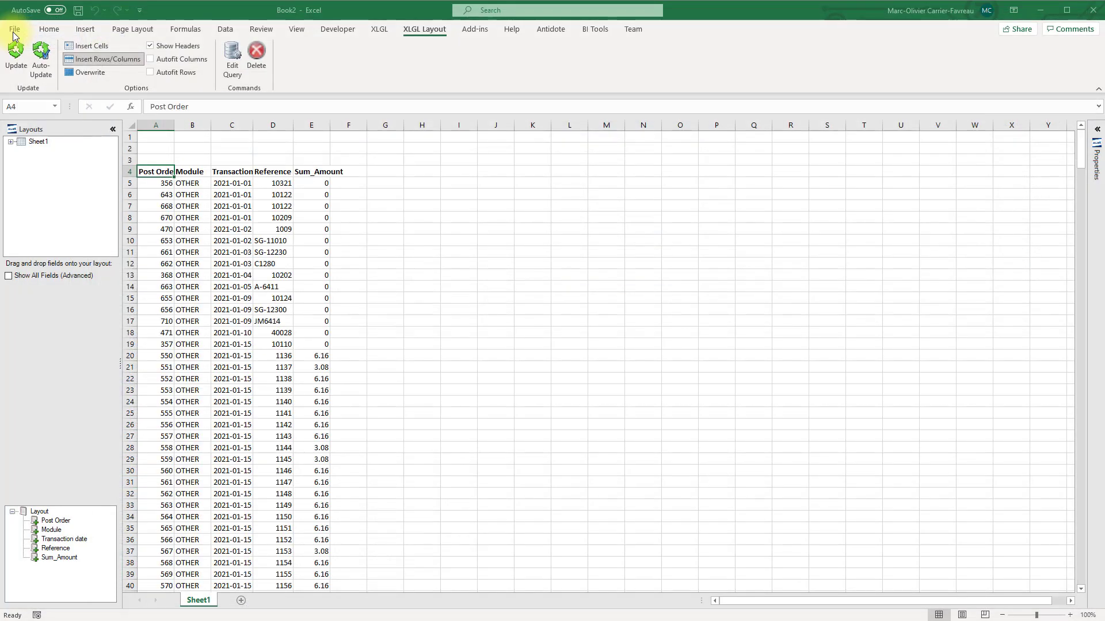
Step: Autofit columns A through E to their headers and contents
double_click(175, 125)
double_click(219, 129)
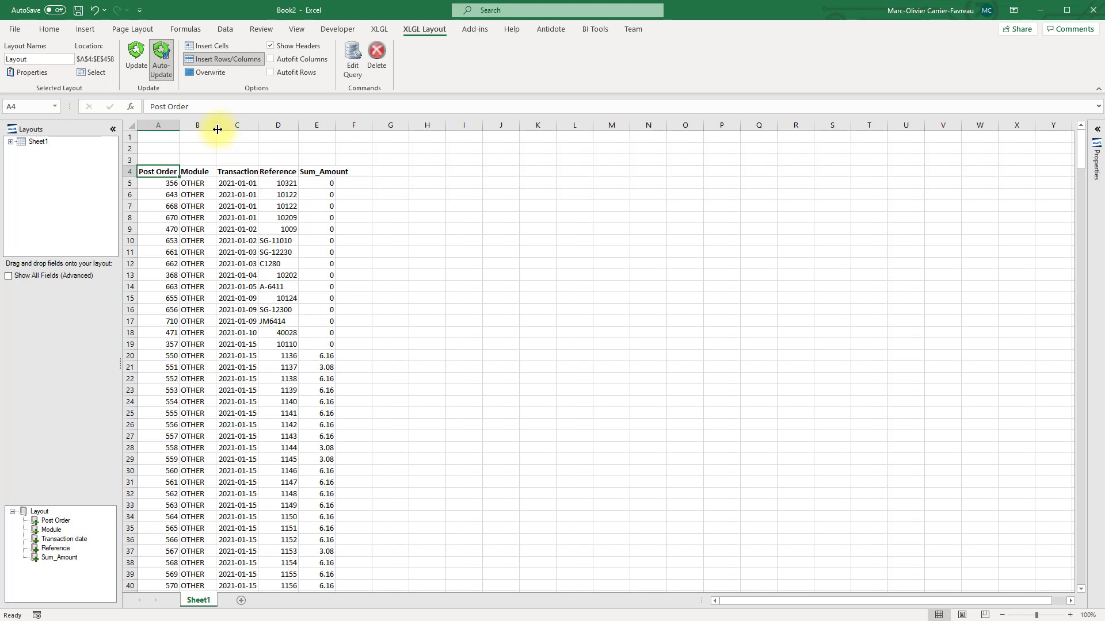
double_click(258, 127)
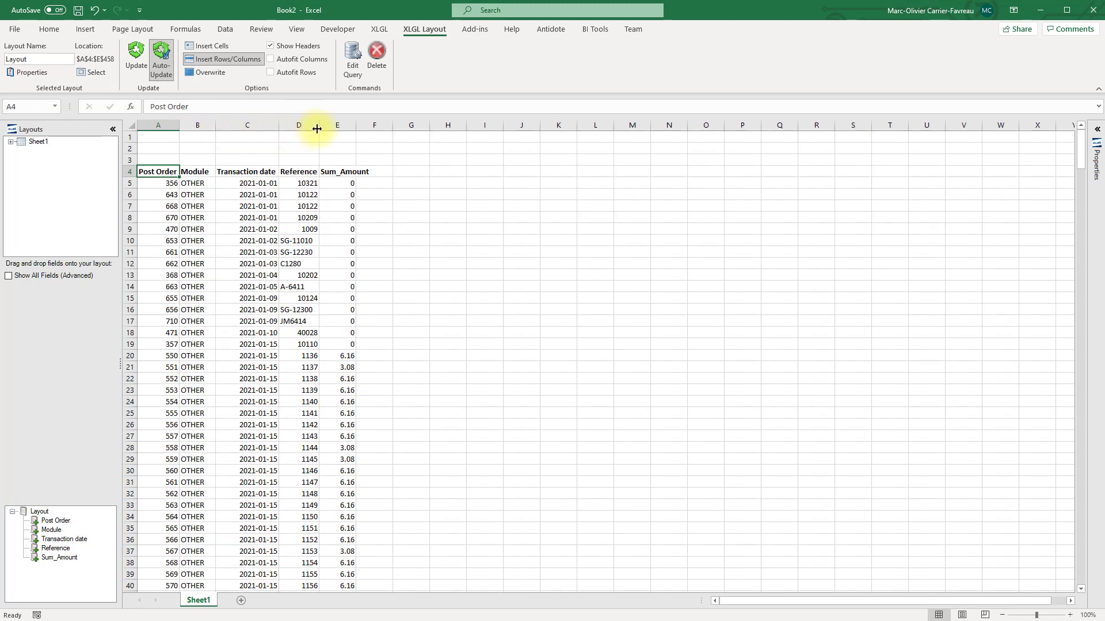
double_click(317, 127)
double_click(365, 126)
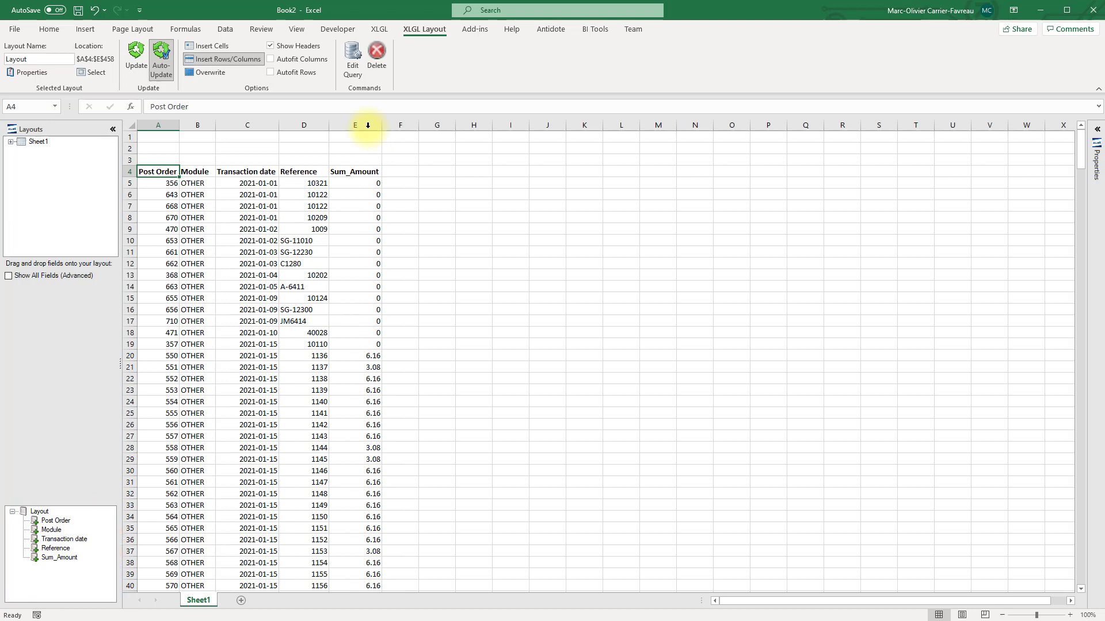
Step: Hide the Sum_Amount column E
left_click(368, 126)
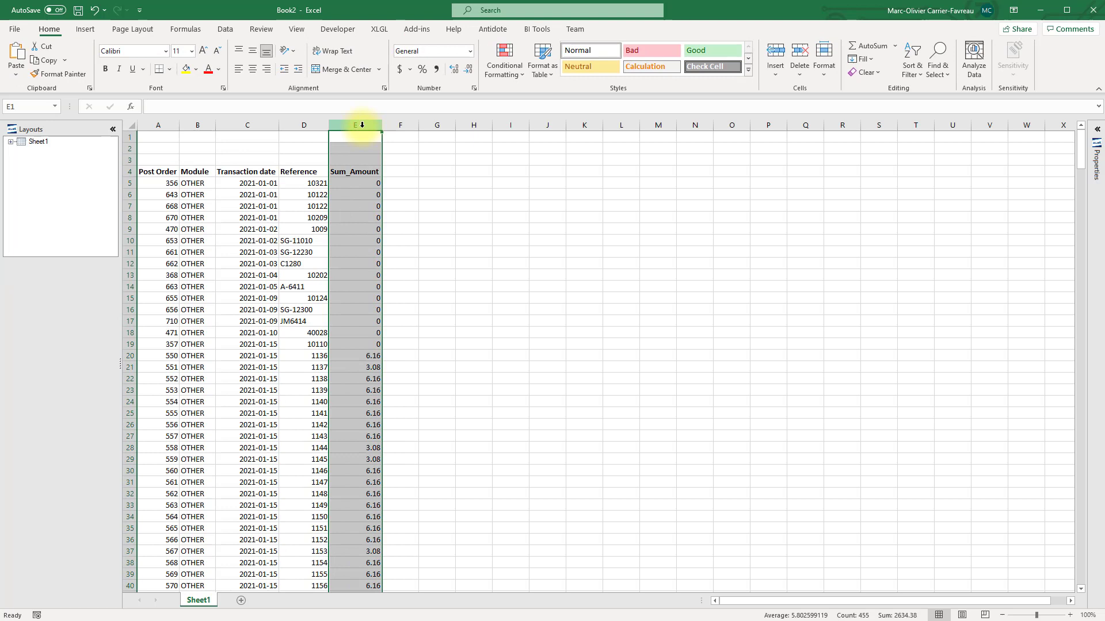
right_click(363, 125)
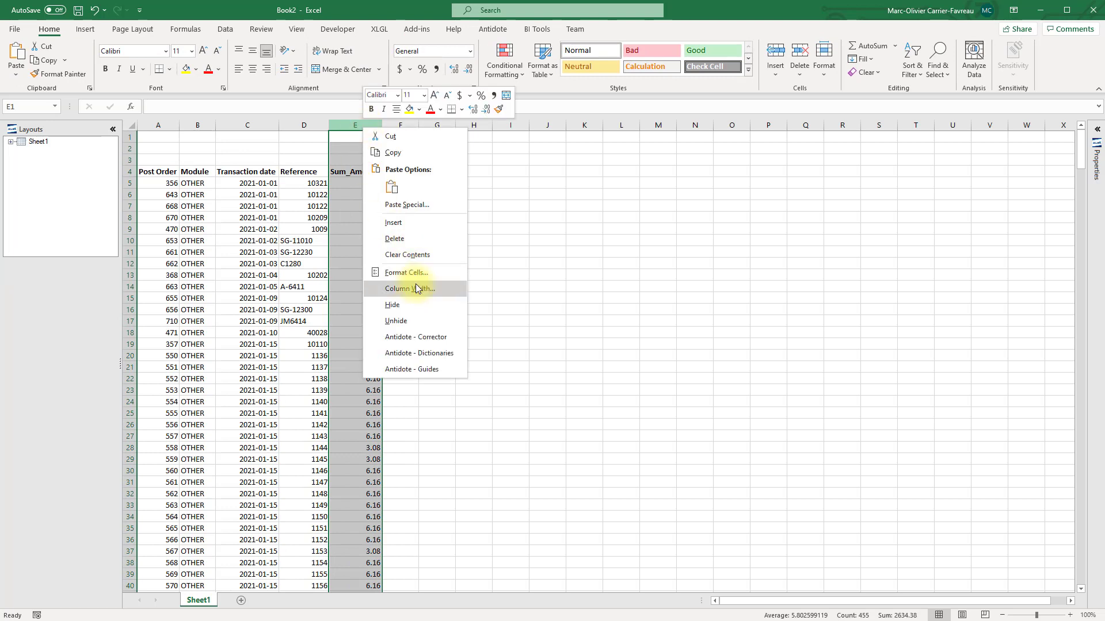
left_click(417, 305)
left_click(360, 180)
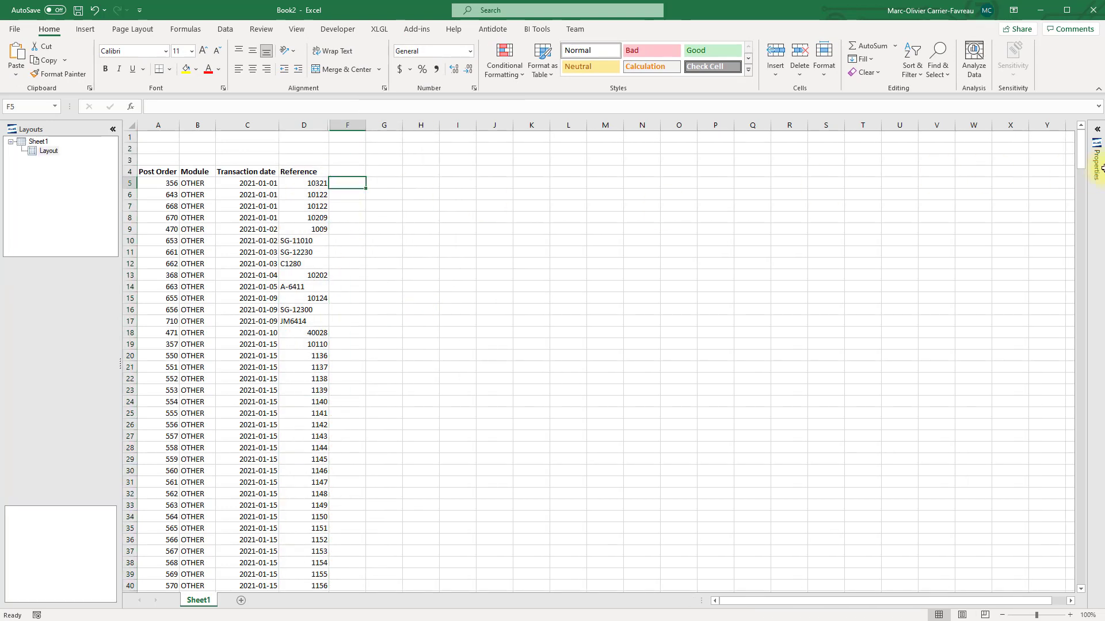
left_click(1098, 135)
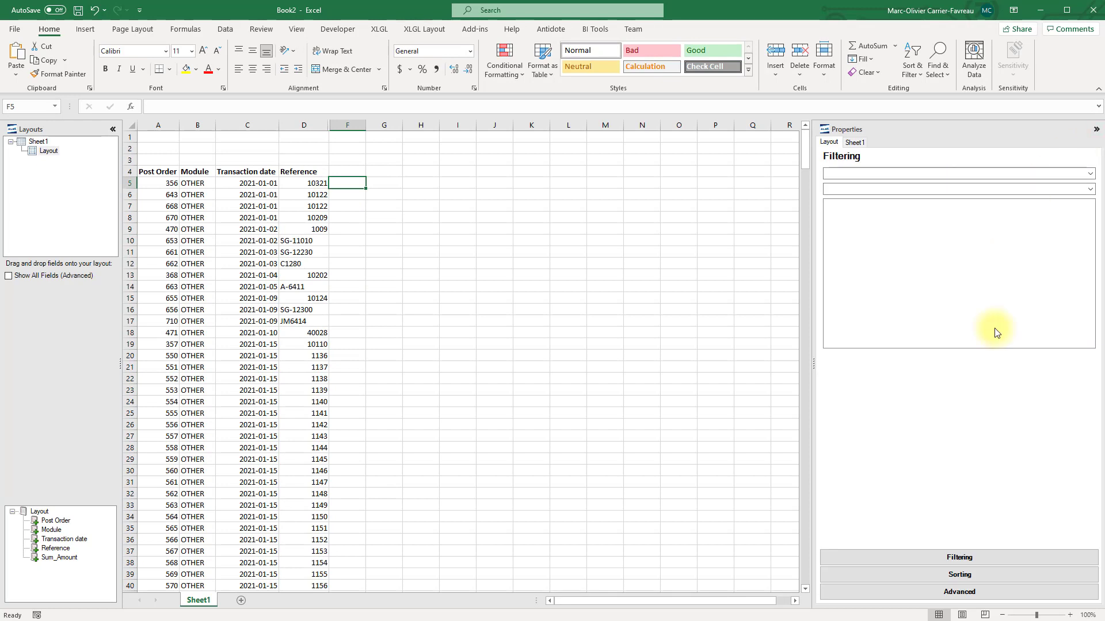
left_click(971, 592)
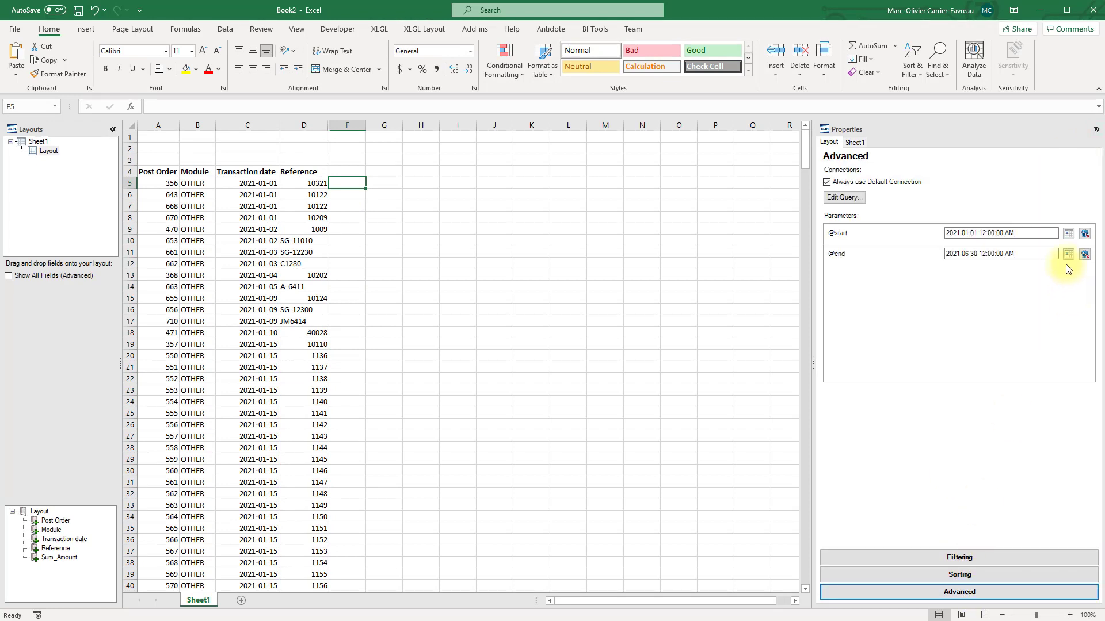
left_click(1068, 233)
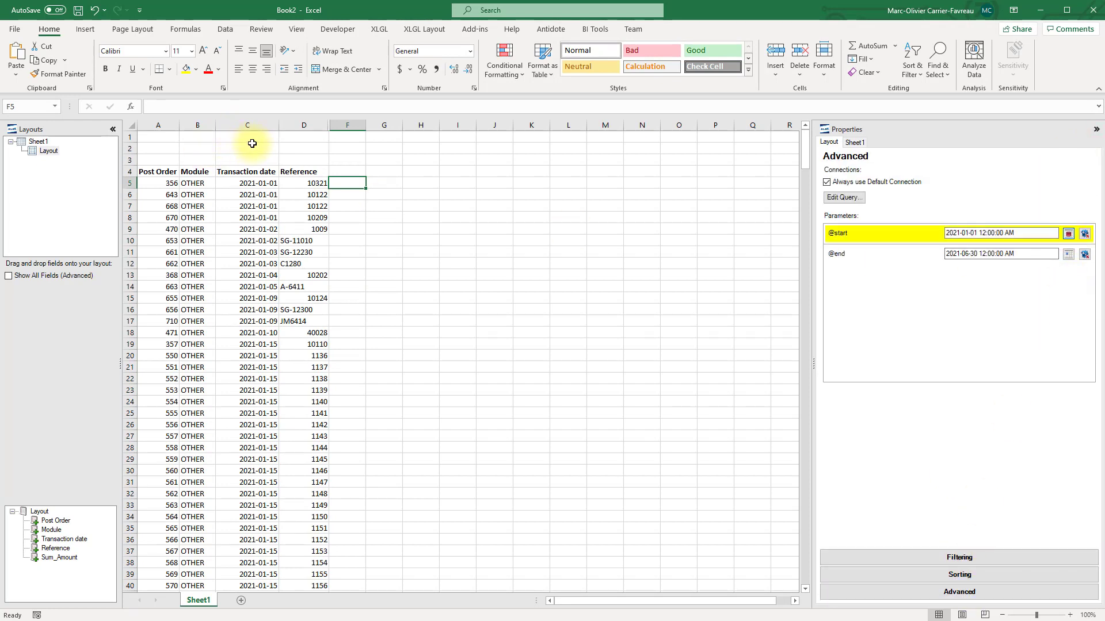
left_click(249, 137)
left_click(1068, 253)
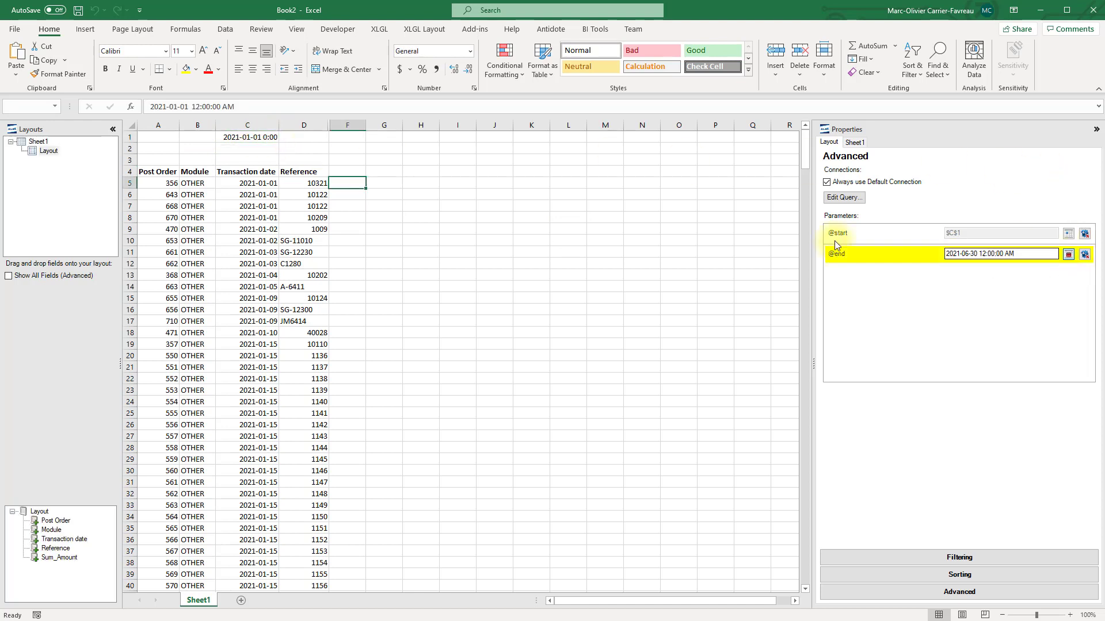
left_click(248, 148)
left_click(1068, 254)
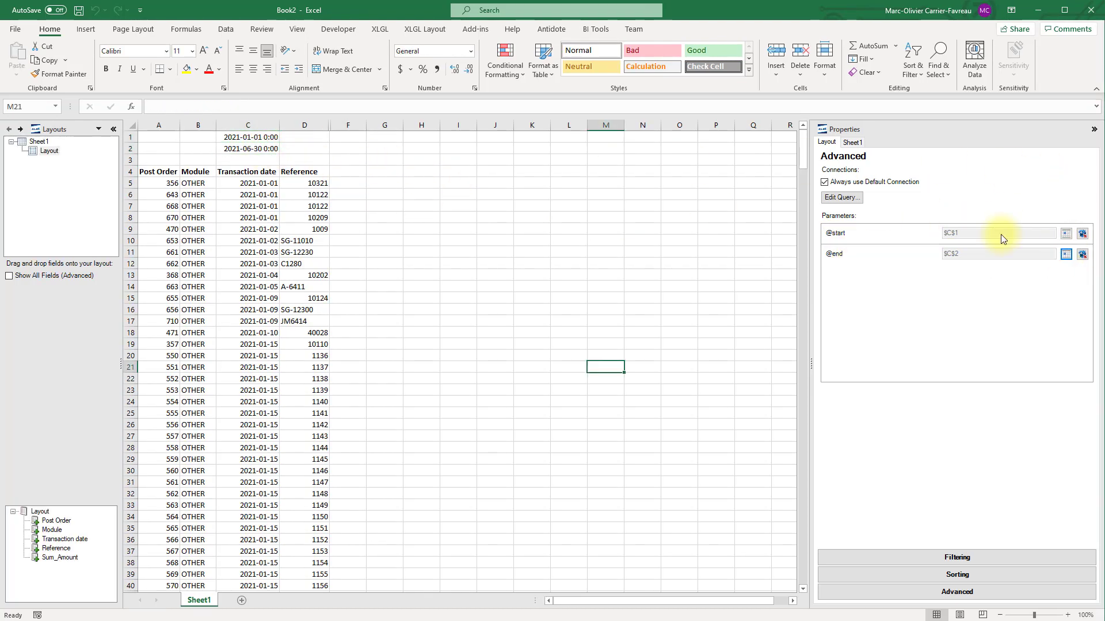
left_click_drag(253, 136, 253, 149)
Step: Format C1:C2 as Short Date and change the start date in C1 to 2021-02-01
left_click(471, 51)
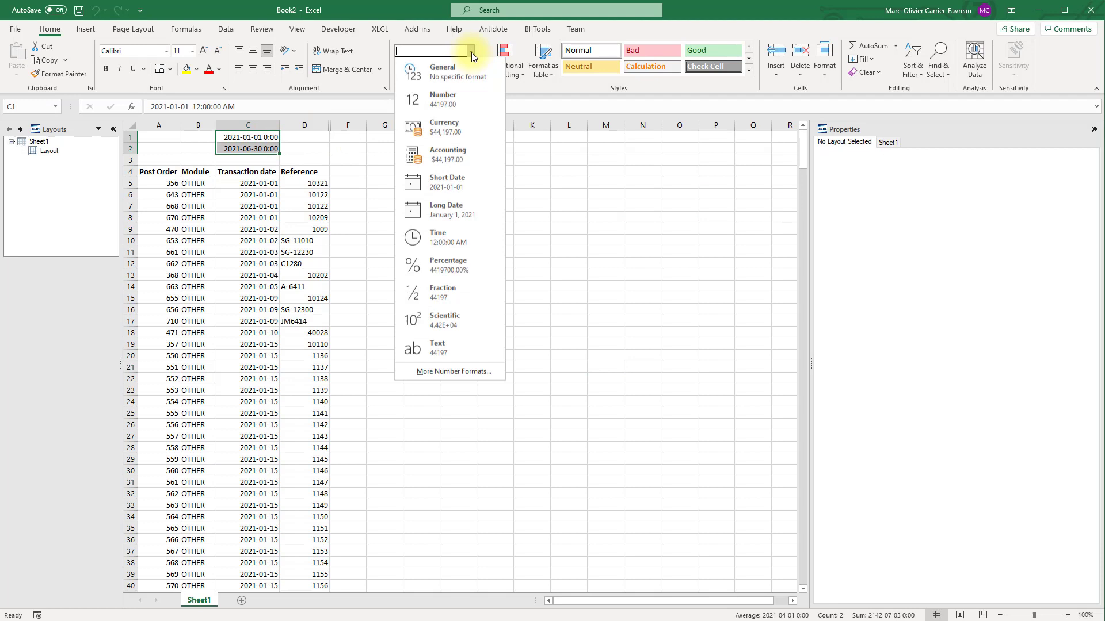
left_click(475, 181)
left_click(261, 135)
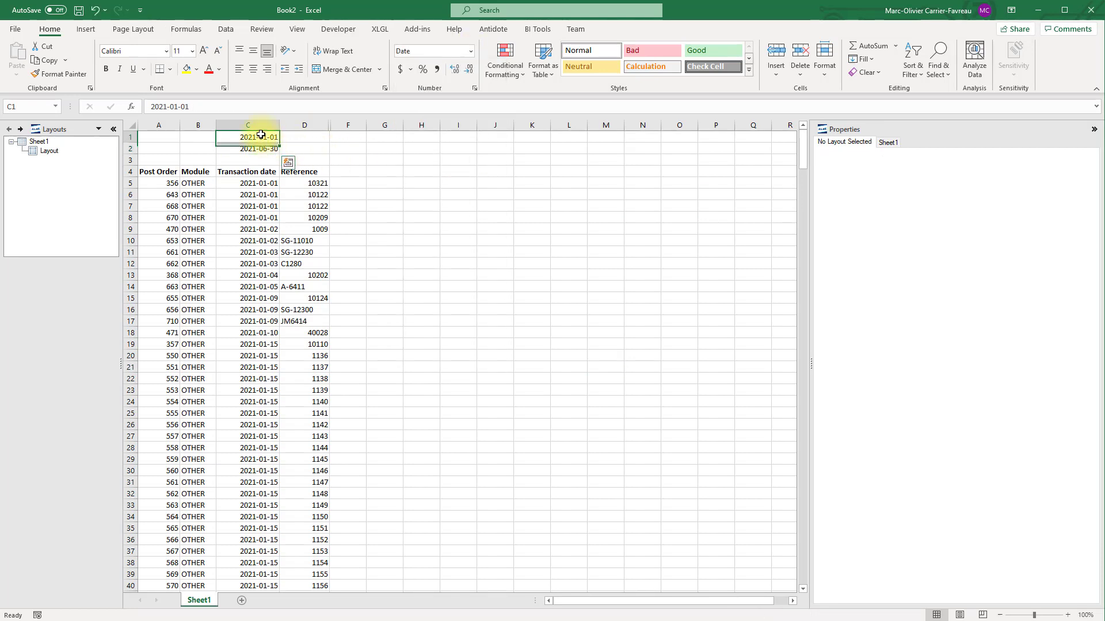
type("2021-")
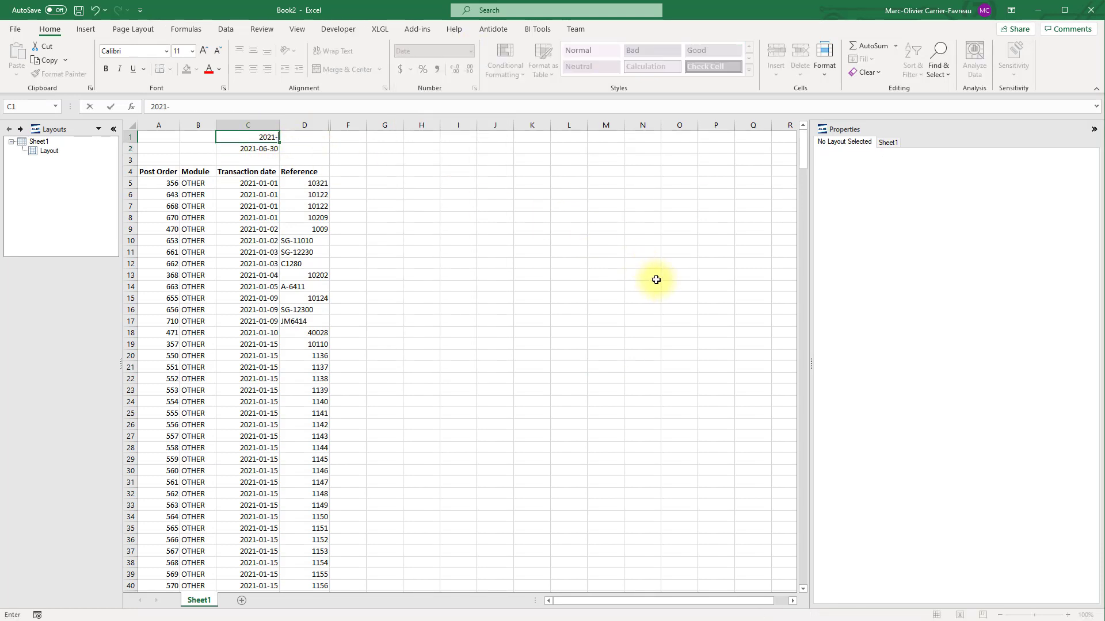
type("02-01")
key("Return")
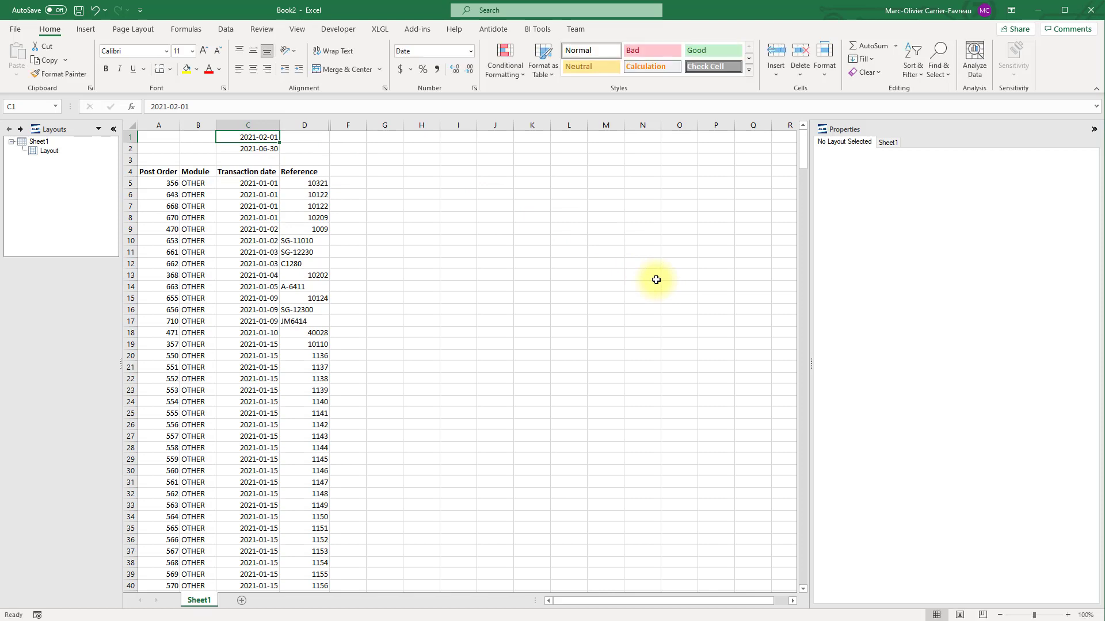
Step: Set the end date in C2 to 2021-07-30 and refresh the XLGL table
type("2021")
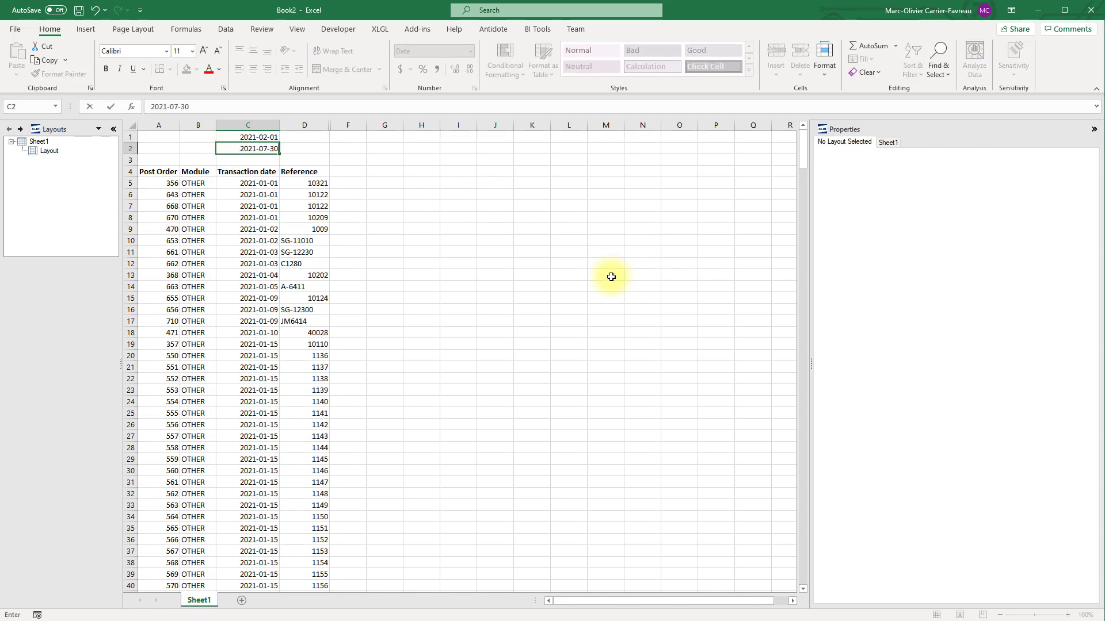
key("ctrl+Return")
left_click(380, 29)
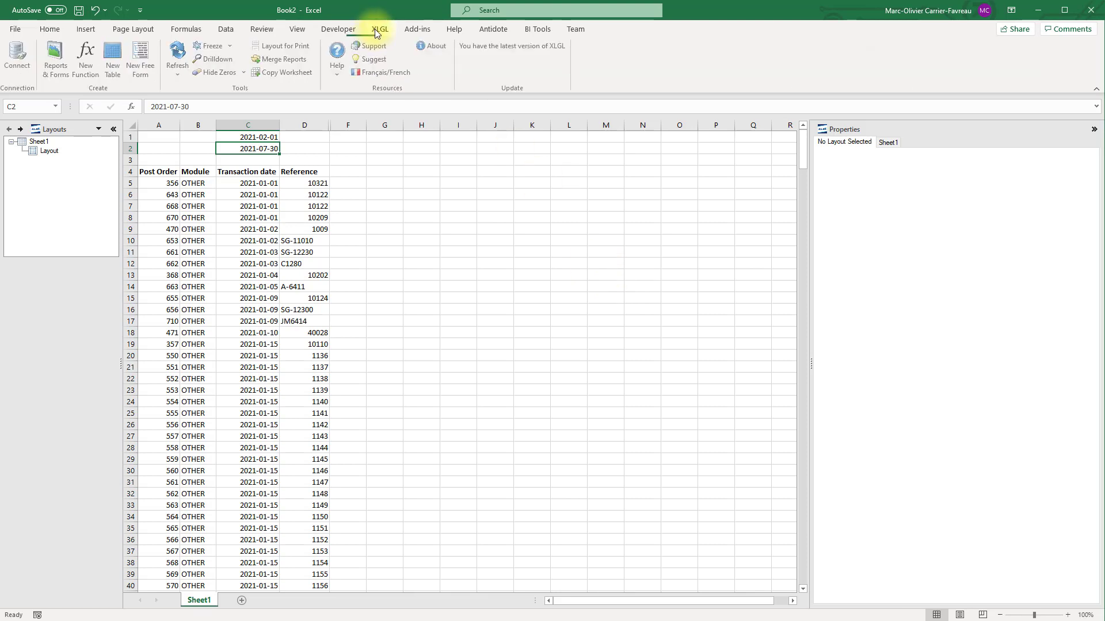
left_click(179, 54)
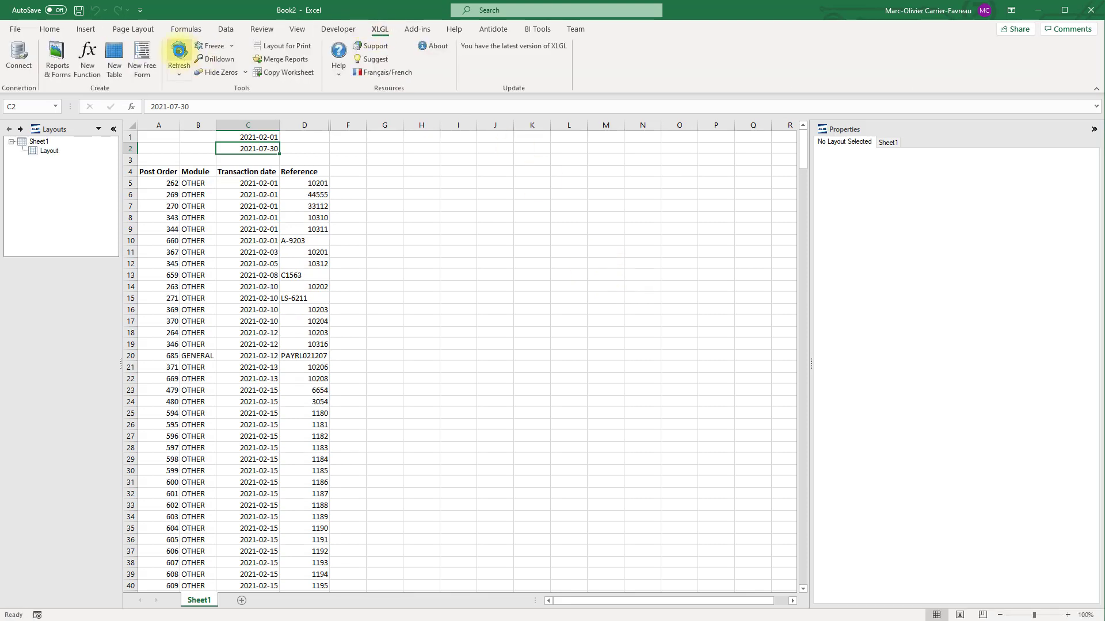